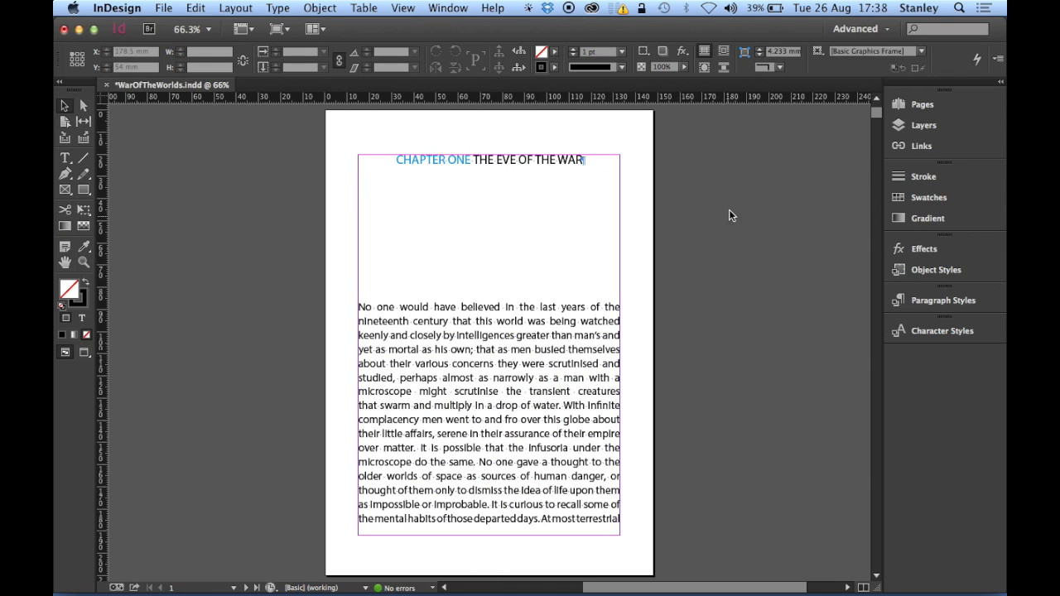
# Step: Open the blank A-Master spread for editing from the Pages panel
pyautogui.click(917, 103)
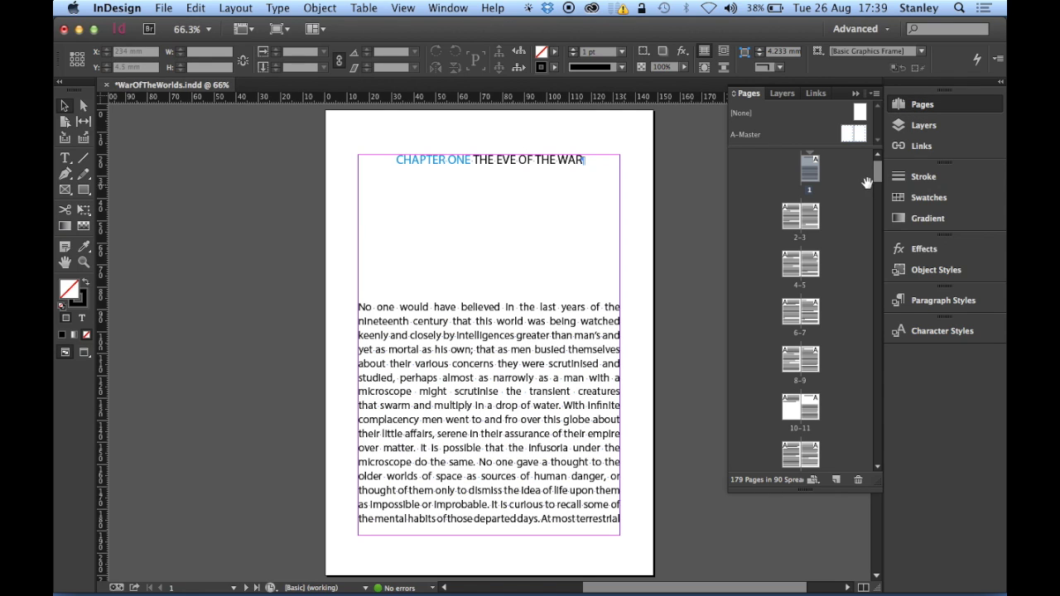
pyautogui.moveTo(879, 173); pyautogui.dragTo(861, 293)
pyautogui.scroll(15, 861, 293)
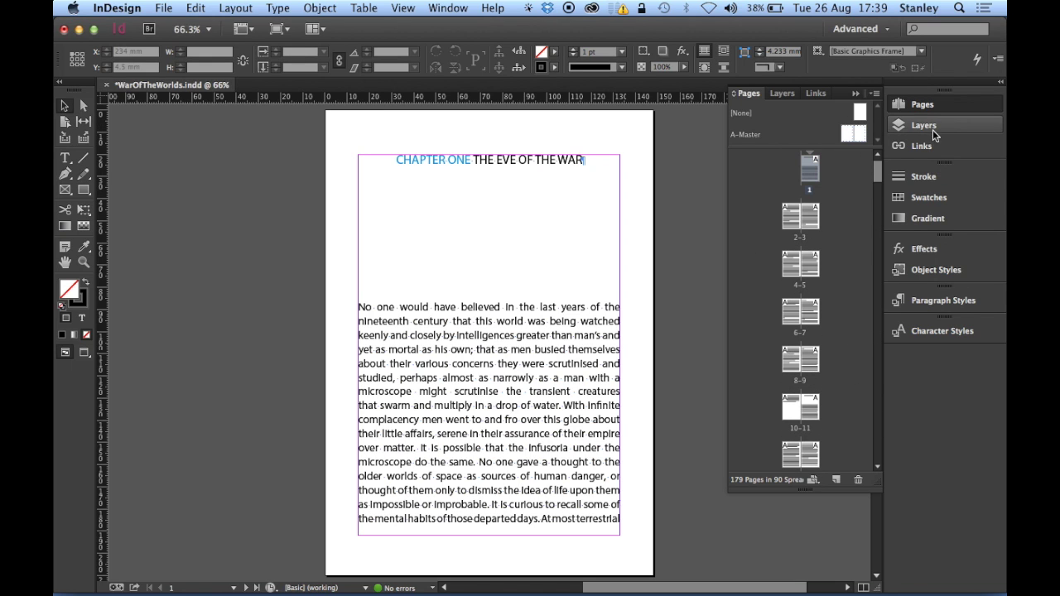
pyautogui.click(929, 106)
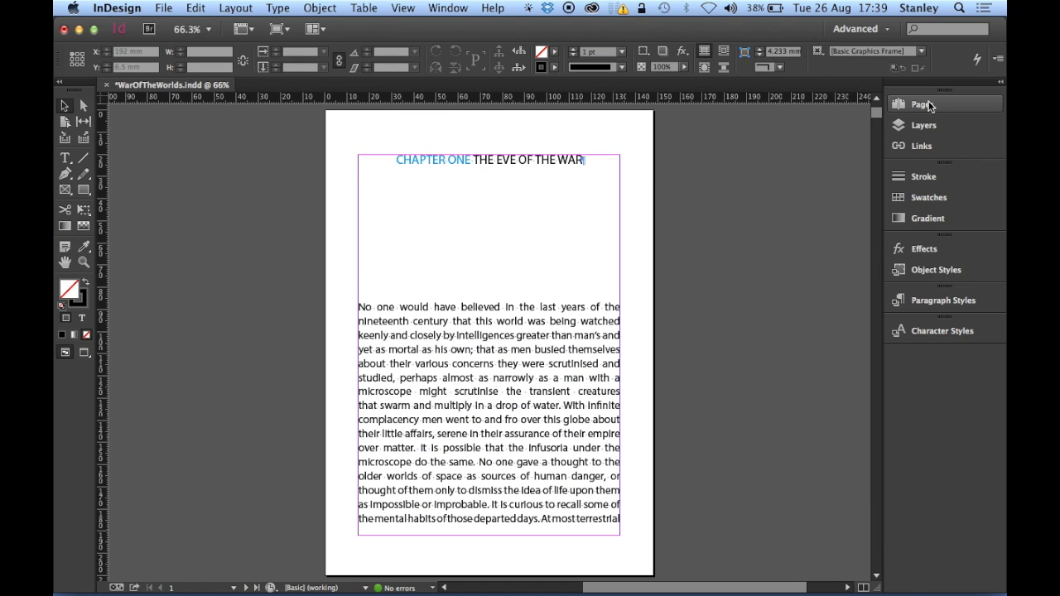
pyautogui.click(925, 108)
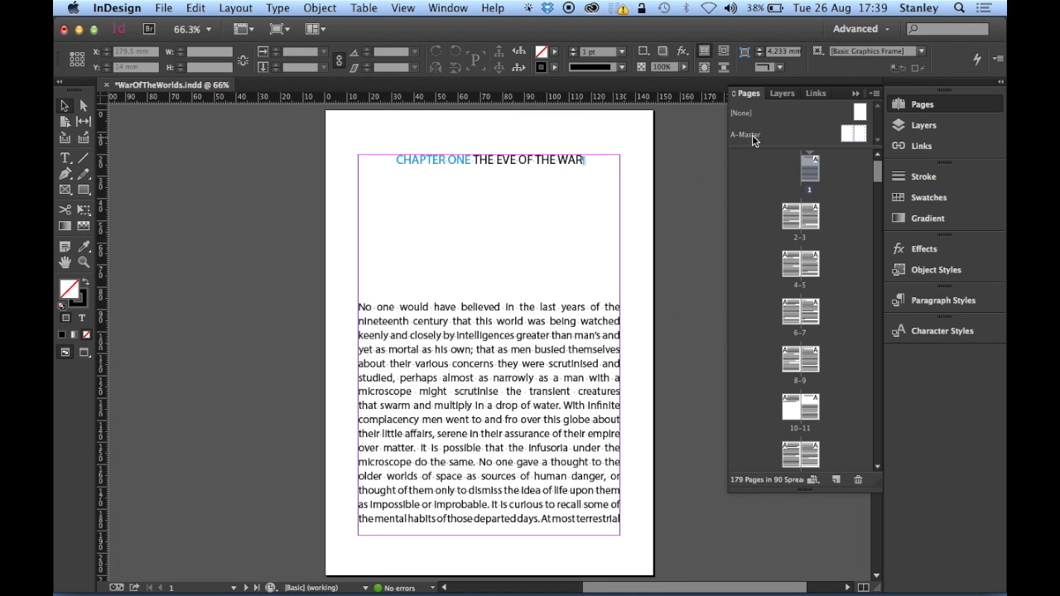
pyautogui.doubleClick(745, 136)
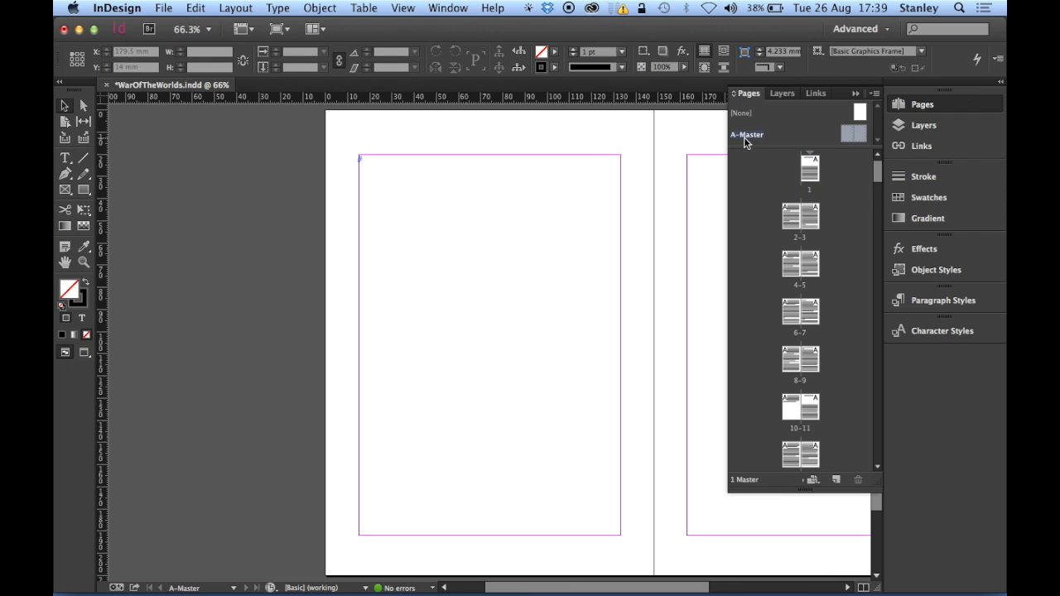
# Step: Fit the whole A-Master spread in the window
pyautogui.click(920, 104)
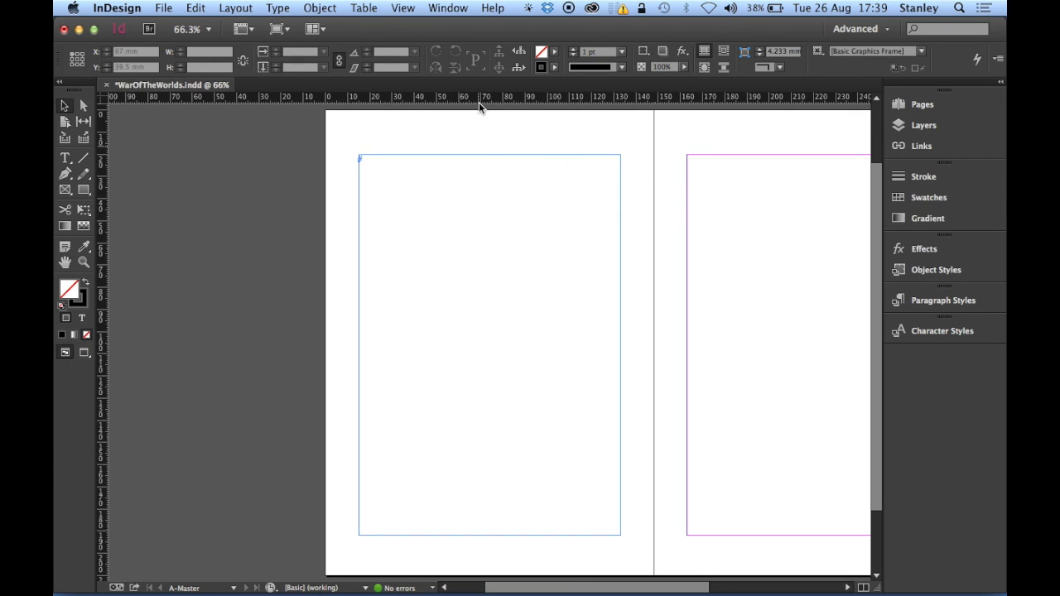
pyautogui.click(405, 10)
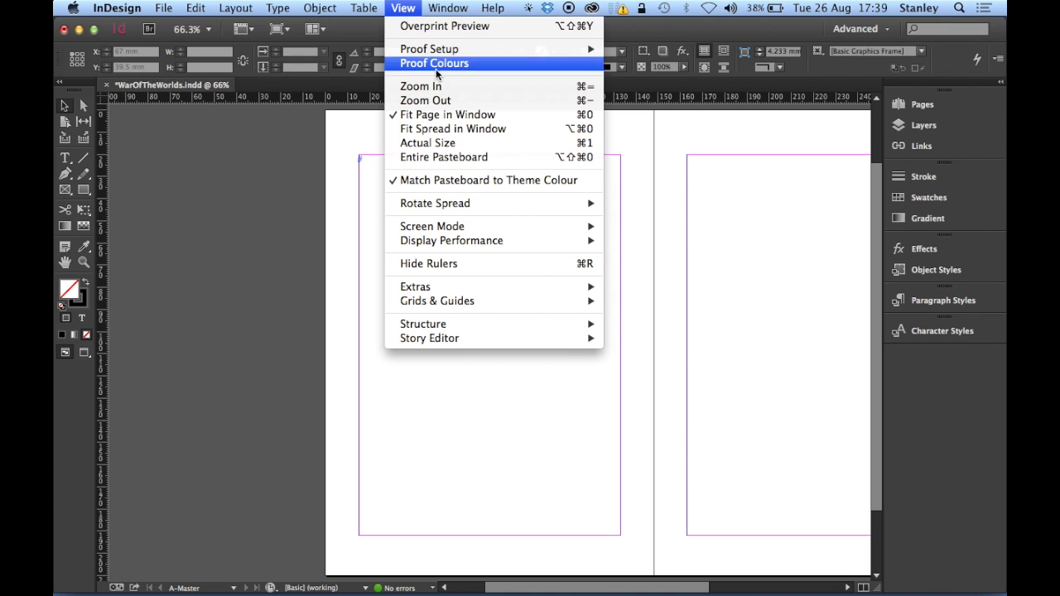
pyautogui.click(461, 130)
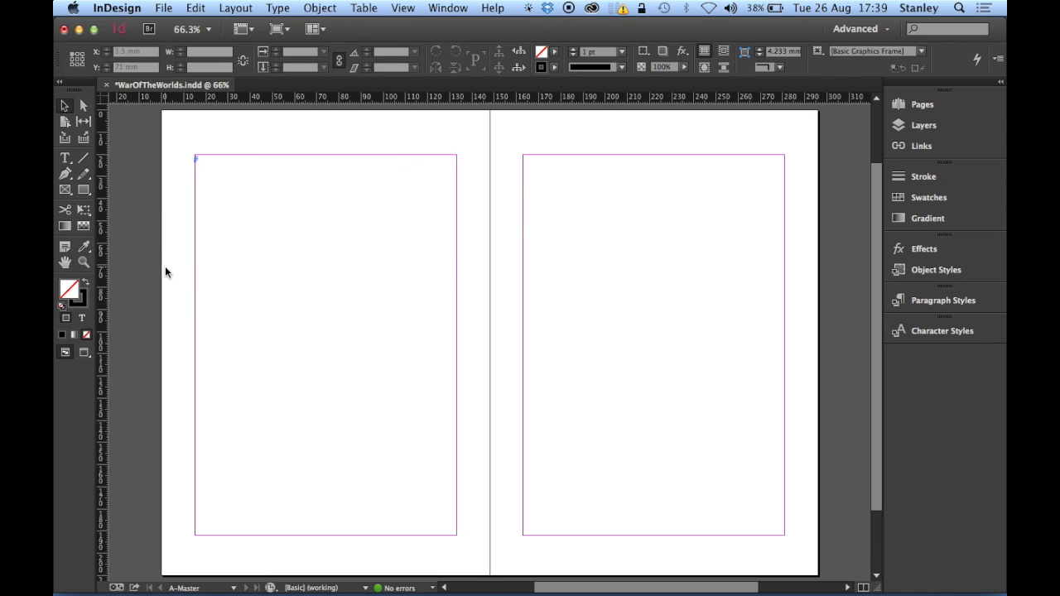
# Step: Select each master page's text frame to inspect it, e.g. the 118 × 172 mm right frame
pyautogui.click(345, 211)
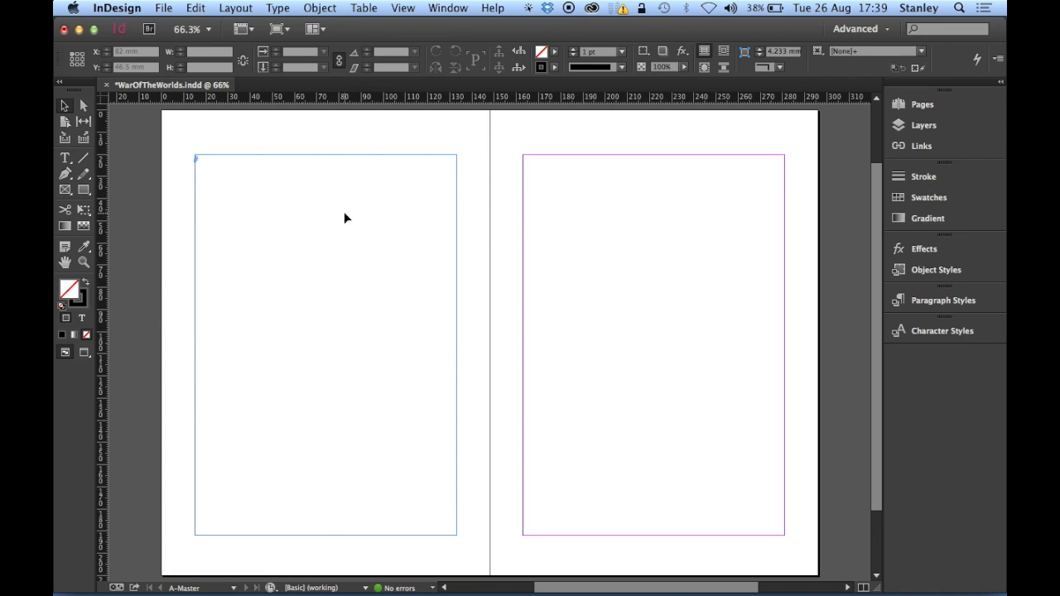
pyautogui.click(619, 223)
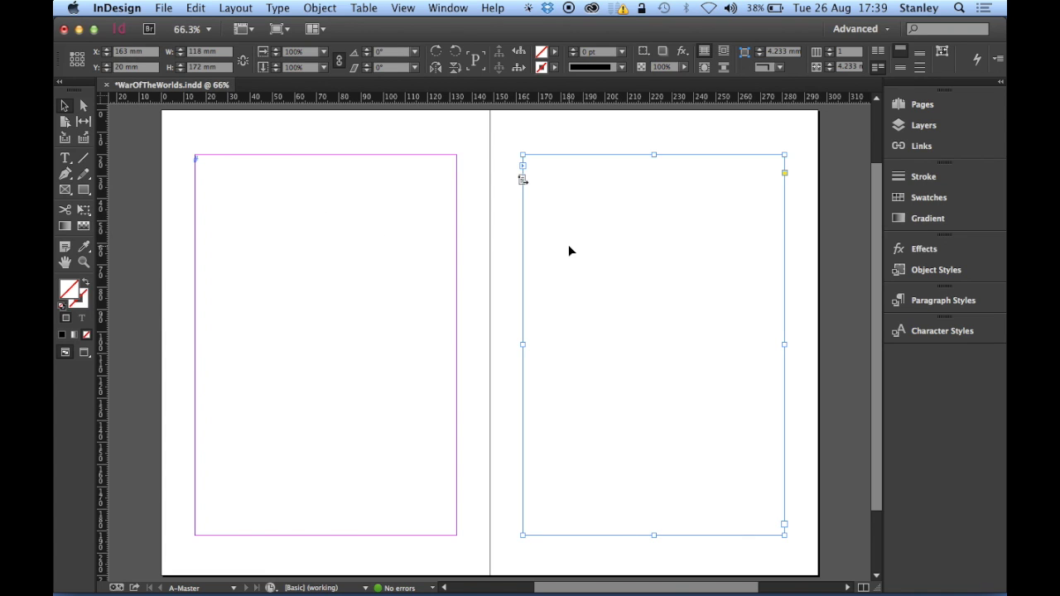
pyautogui.click(336, 264)
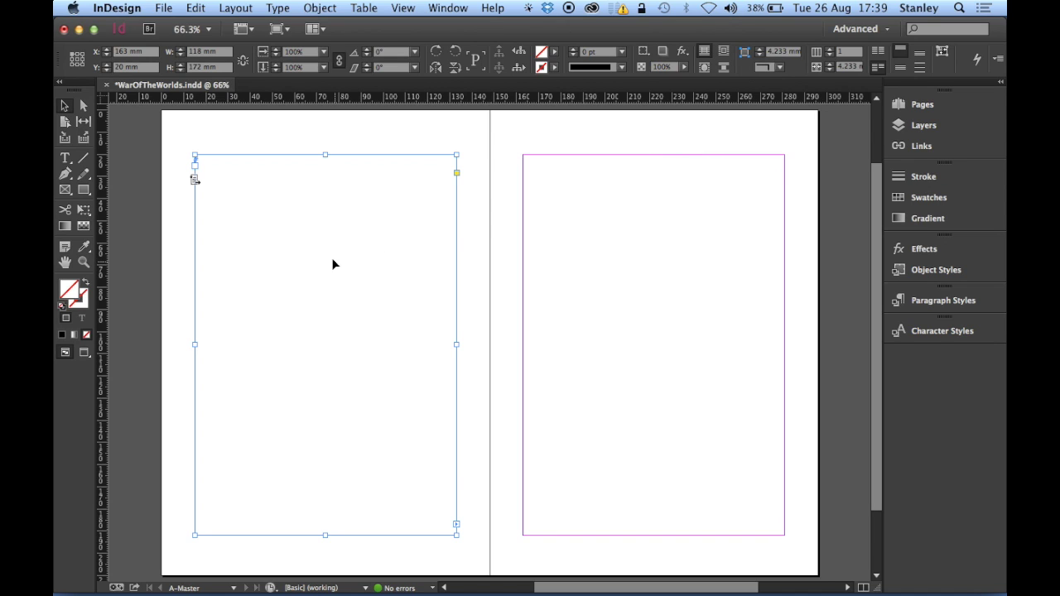
pyautogui.click(625, 263)
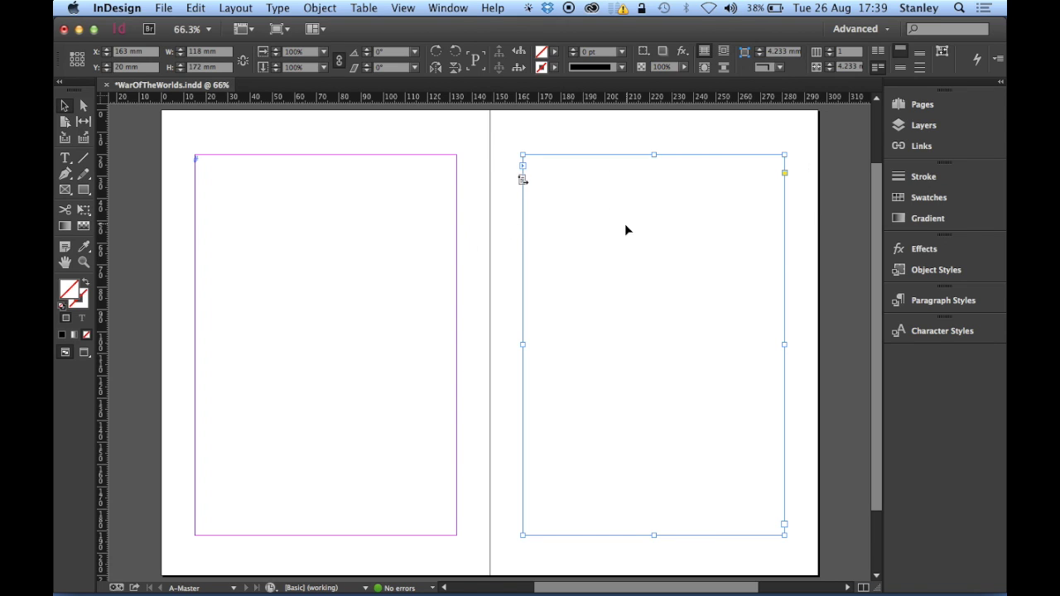
pyautogui.click(928, 106)
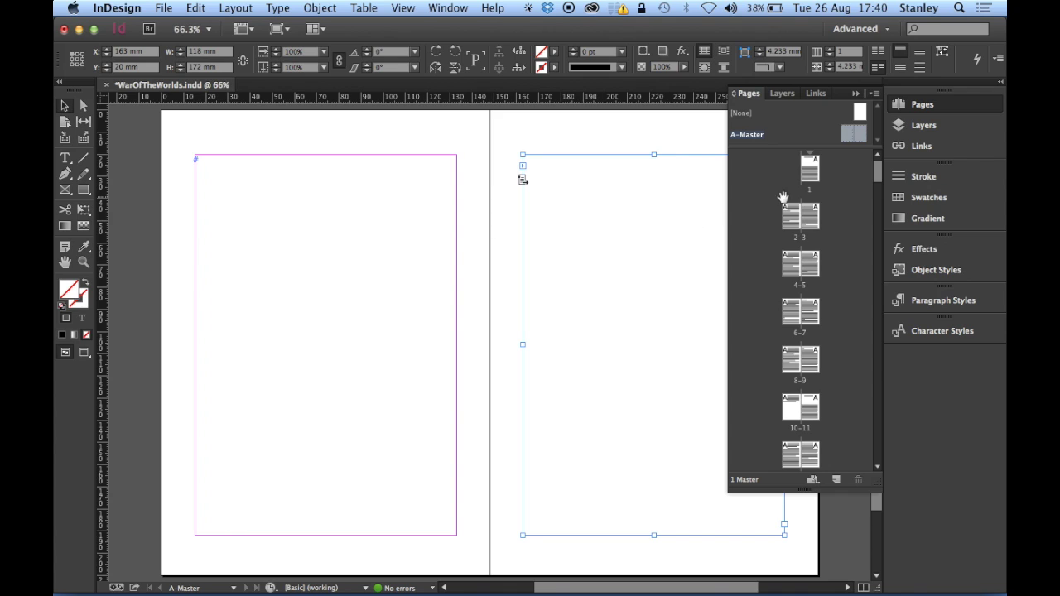
pyautogui.click(928, 111)
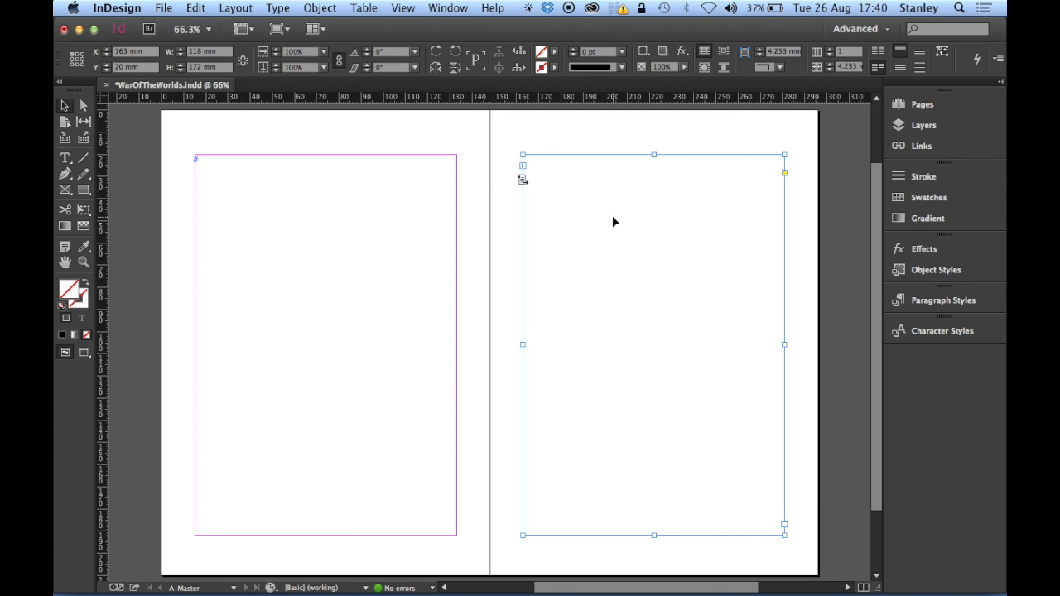
pyautogui.click(915, 109)
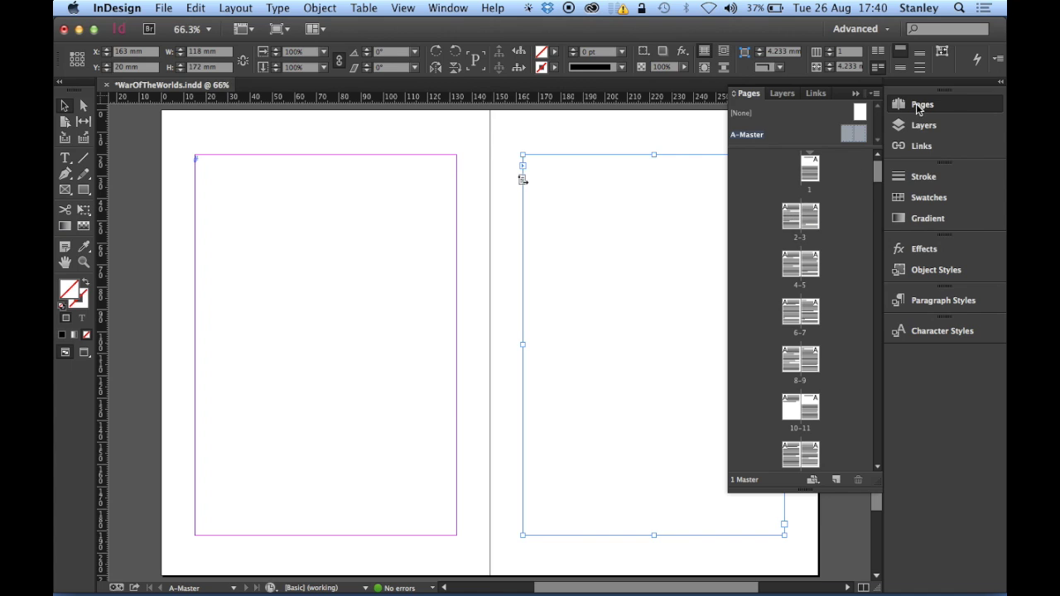
# Step: Return both master text frames to full height and zoom into the left page's bottom
pyautogui.moveTo(654, 164); pyautogui.dragTo(660, 280)
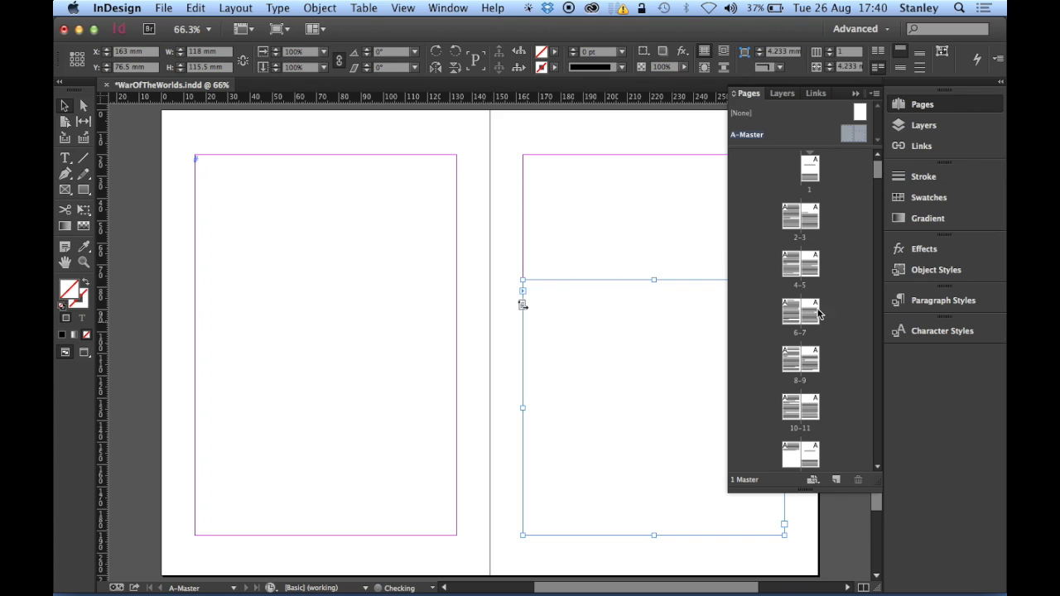
pyautogui.click(317, 166)
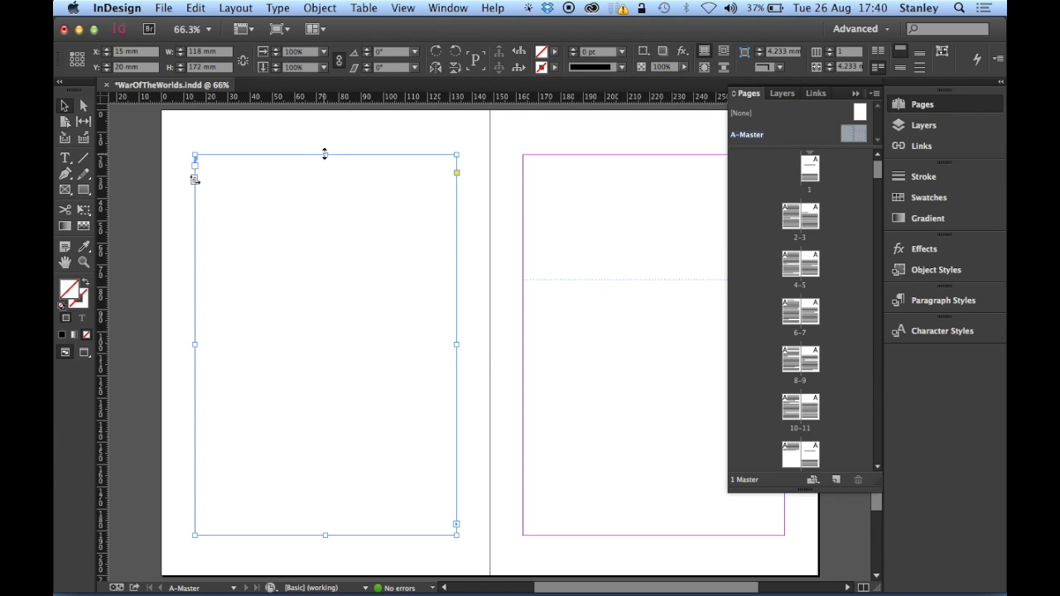
pyautogui.moveTo(324, 153); pyautogui.dragTo(350, 344)
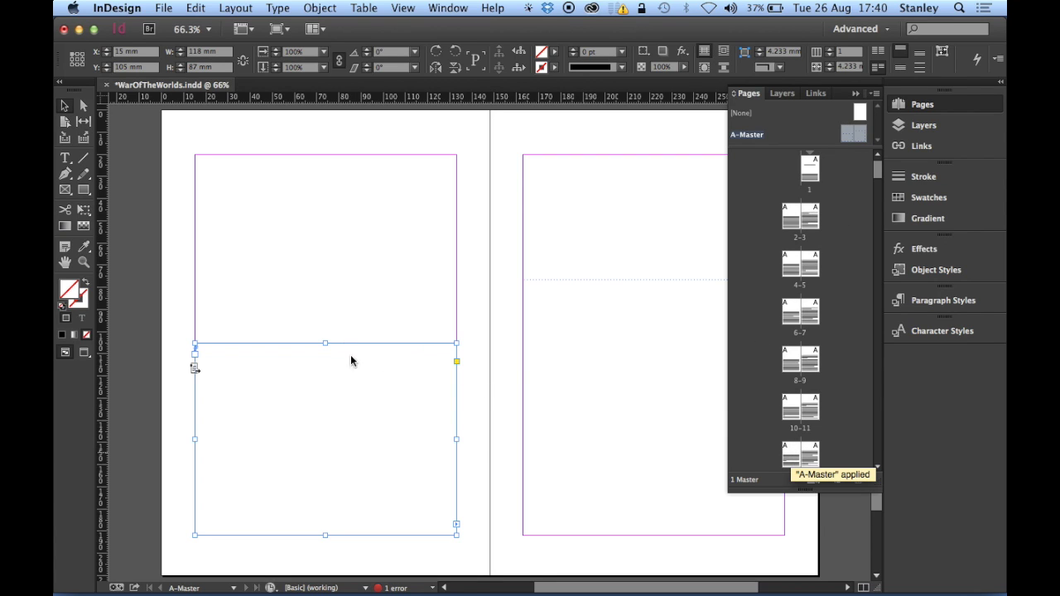
pyautogui.moveTo(324, 343); pyautogui.dragTo(339, 165)
pyautogui.click(650, 284)
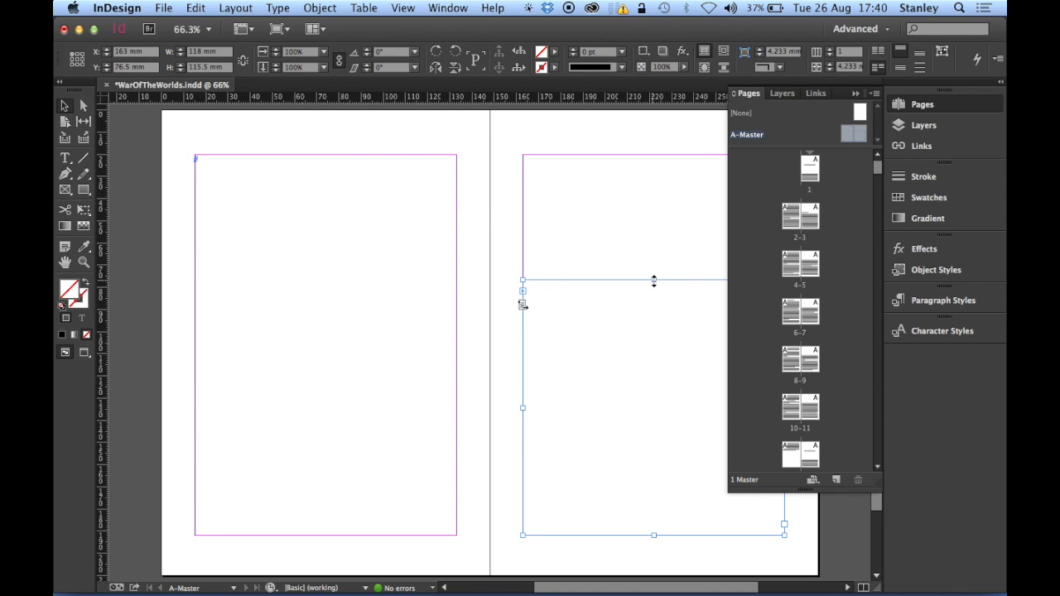
pyautogui.moveTo(653, 282); pyautogui.dragTo(638, 158)
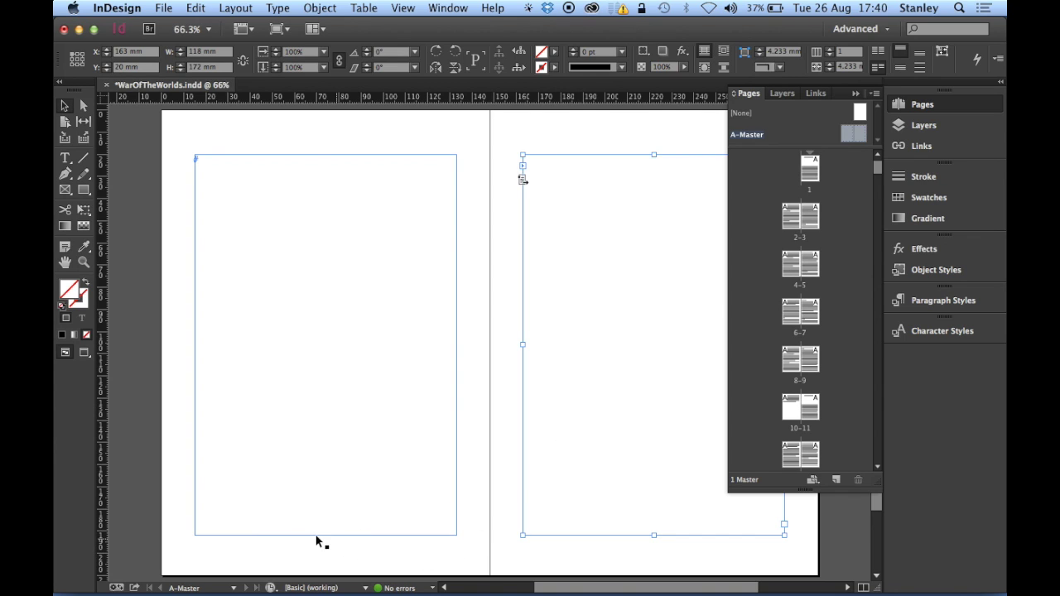
pyautogui.moveTo(267, 520); pyautogui.dragTo(382, 584)
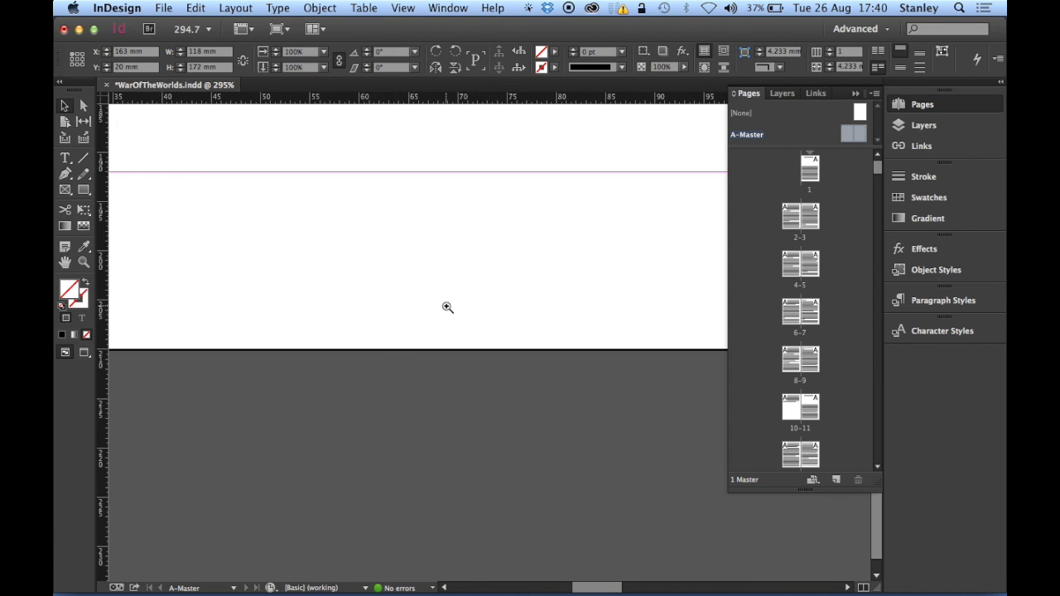
# Step: At 300% zoom, draw an empty text frame below the left master page's bottom margin
pyautogui.press('super+equal')
pyautogui.keyDown('alt'); pyautogui.click(445, 338); pyautogui.keyUp('alt')
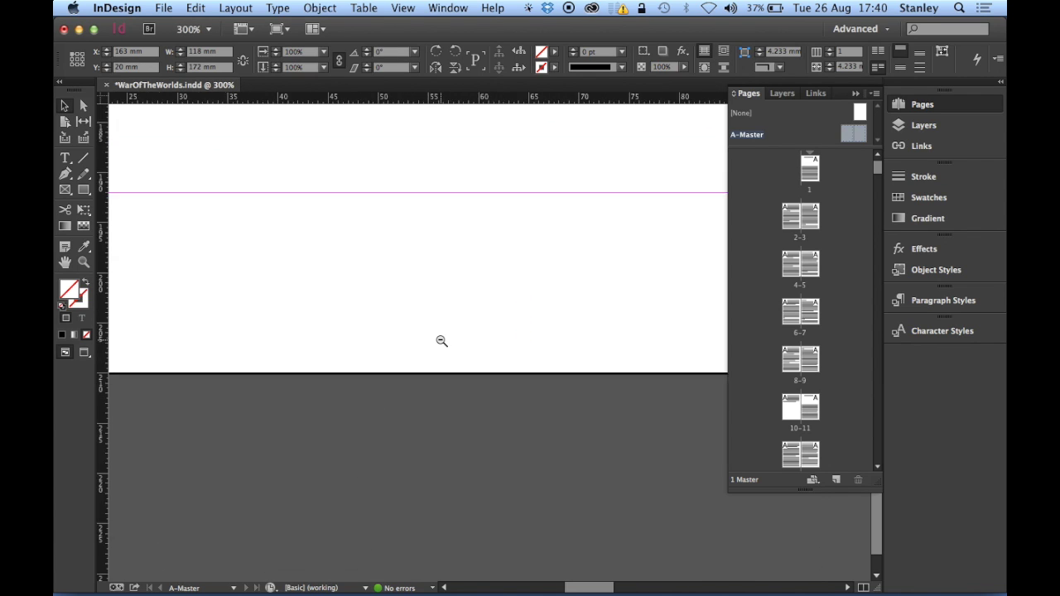
pyautogui.moveTo(438, 338); pyautogui.dragTo(503, 367)
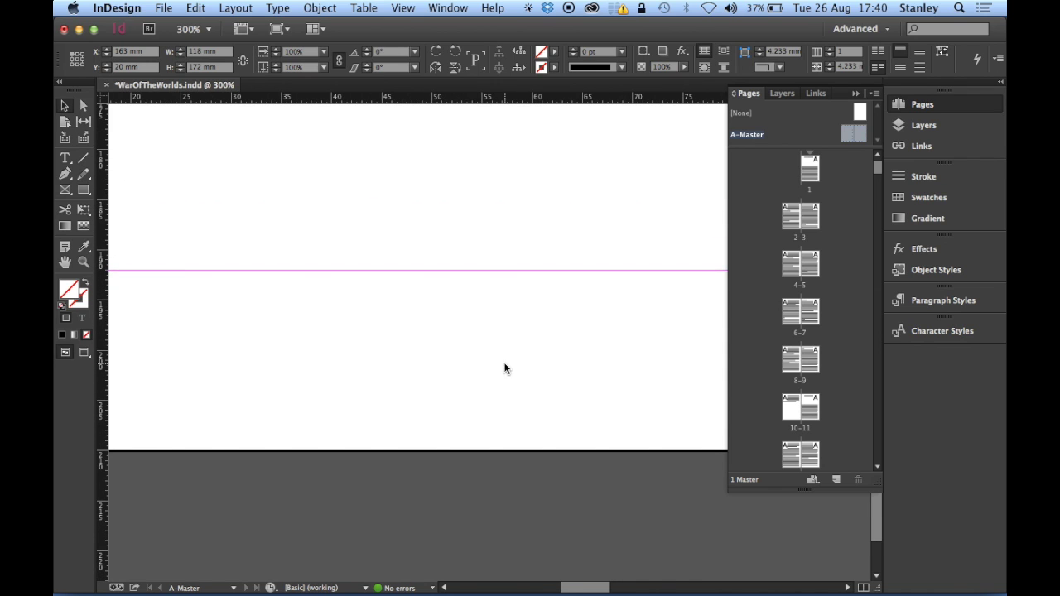
pyautogui.press('t')
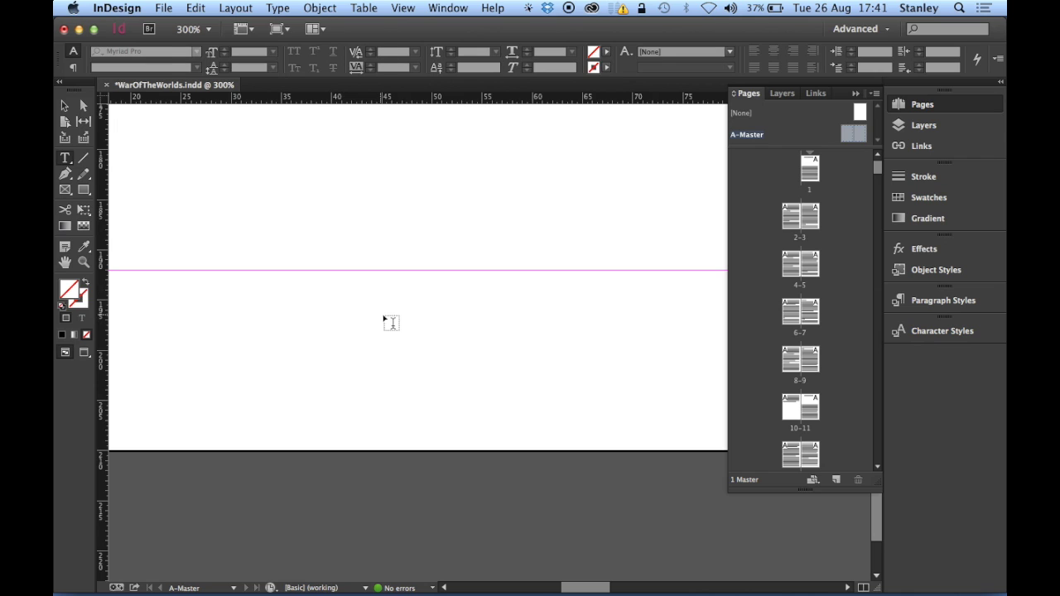
pyautogui.moveTo(383, 315); pyautogui.dragTo(569, 423)
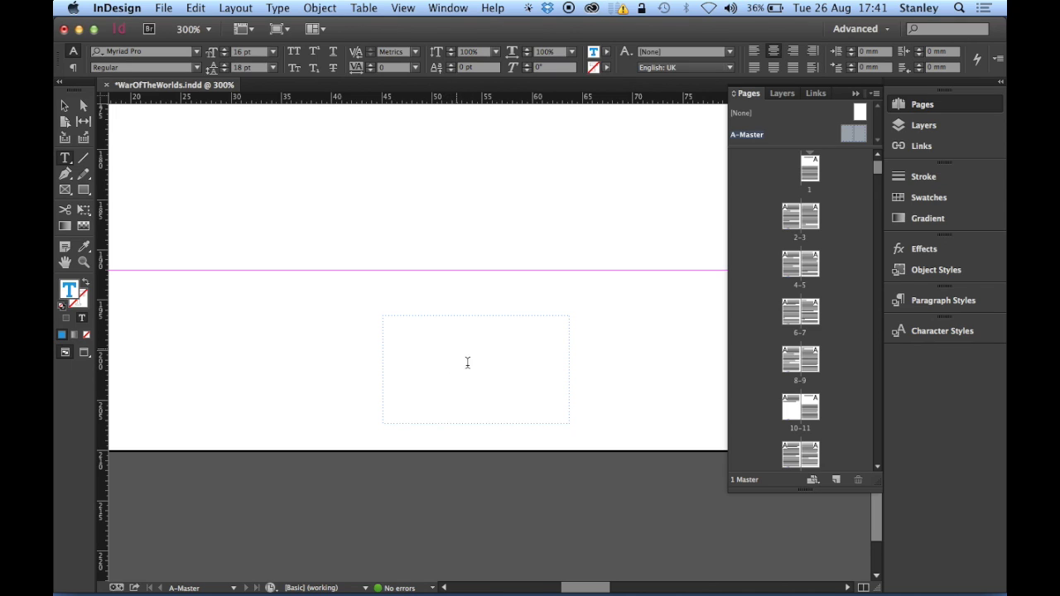
pyautogui.click(278, 8)
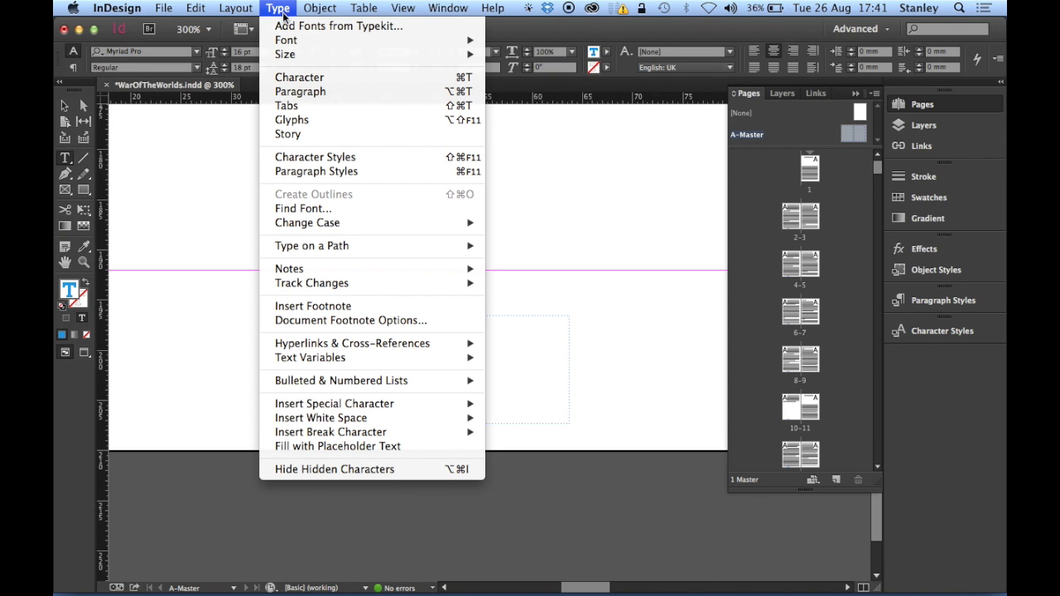
# Step: Insert a Current Page Number marker into the footer text frame
pyautogui.moveTo(323, 405)
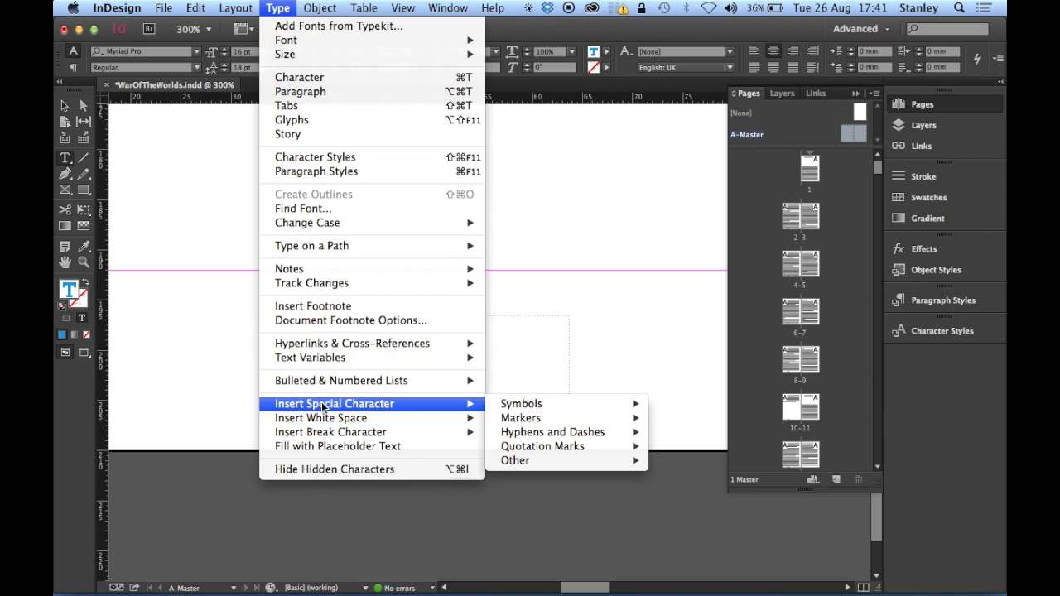
pyautogui.moveTo(546, 421)
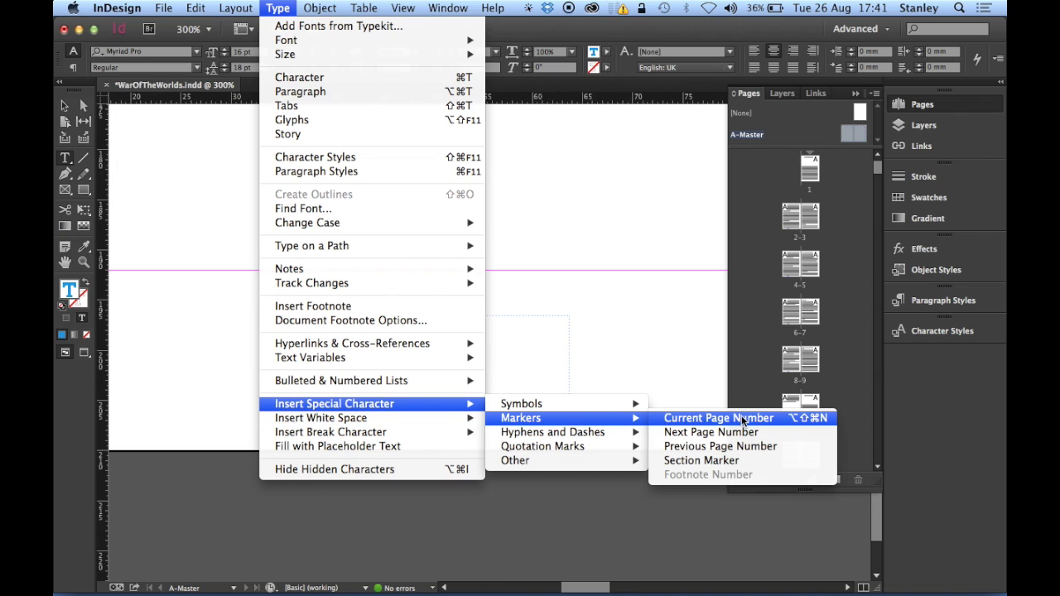
pyautogui.click(762, 417)
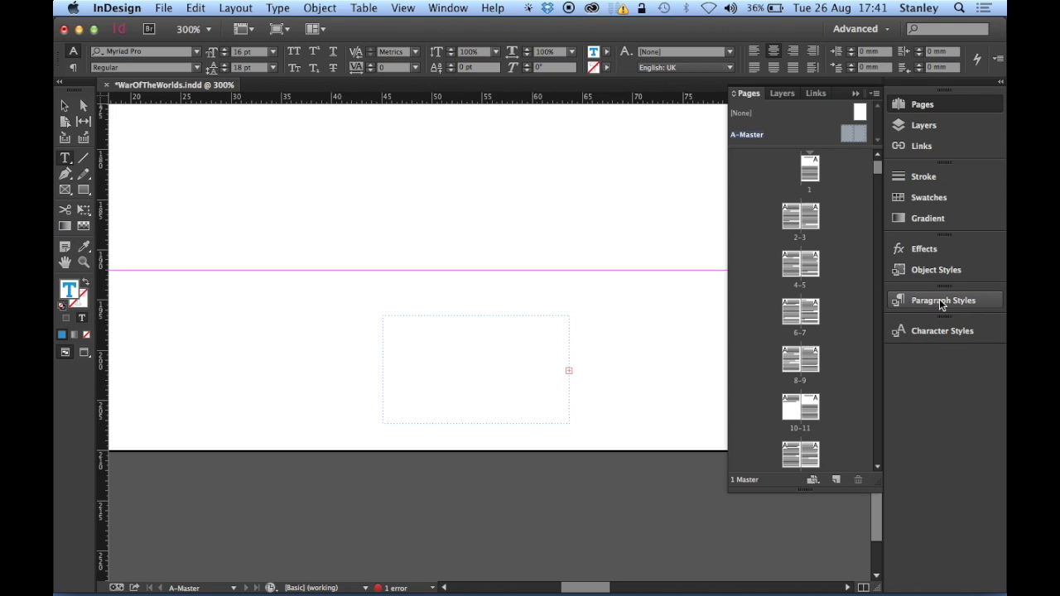
pyautogui.click(940, 303)
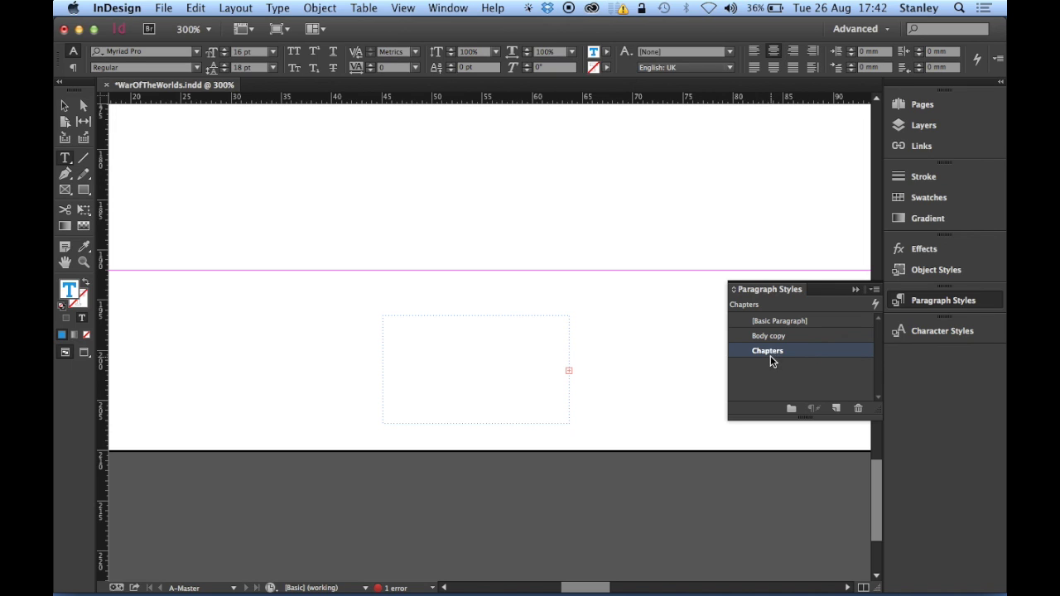
# Step: Style the A# page-number marker with Body copy and centre-align it in its frame
pyautogui.click(823, 335)
pyautogui.write('A')
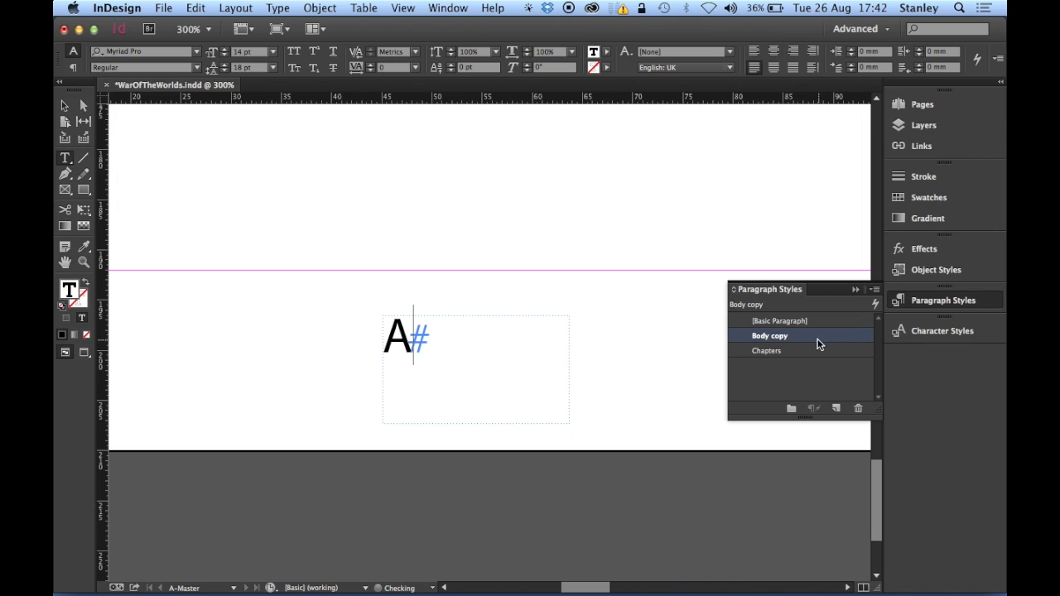
pyautogui.click(940, 303)
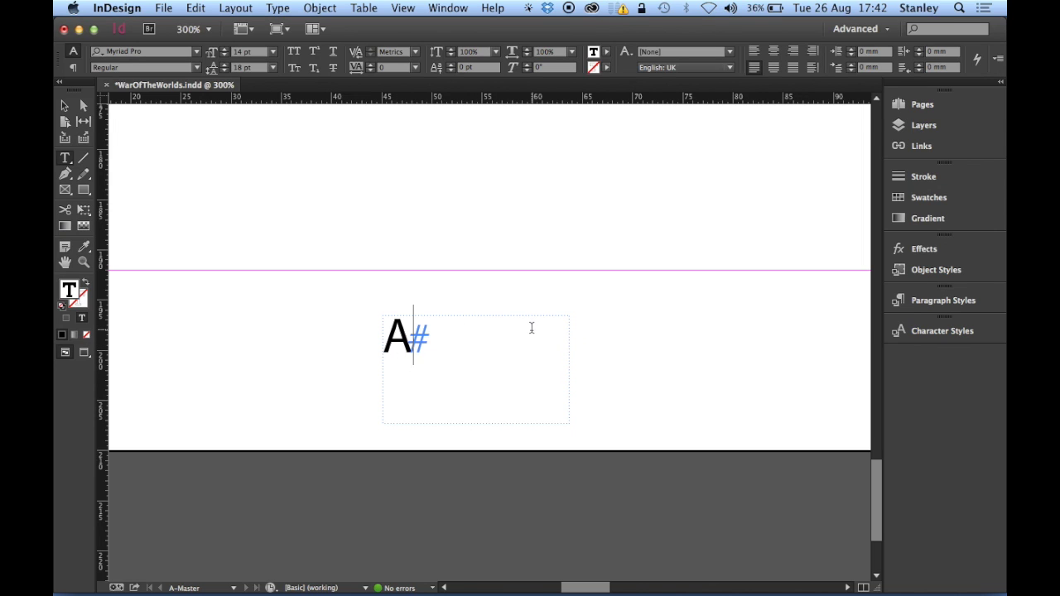
pyautogui.click(73, 69)
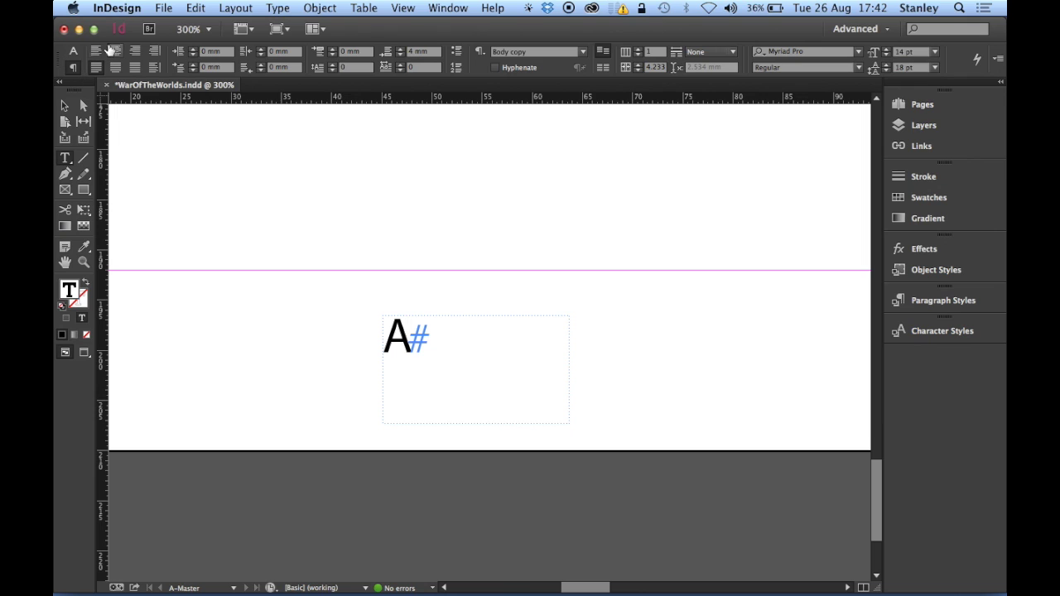
pyautogui.click(115, 54)
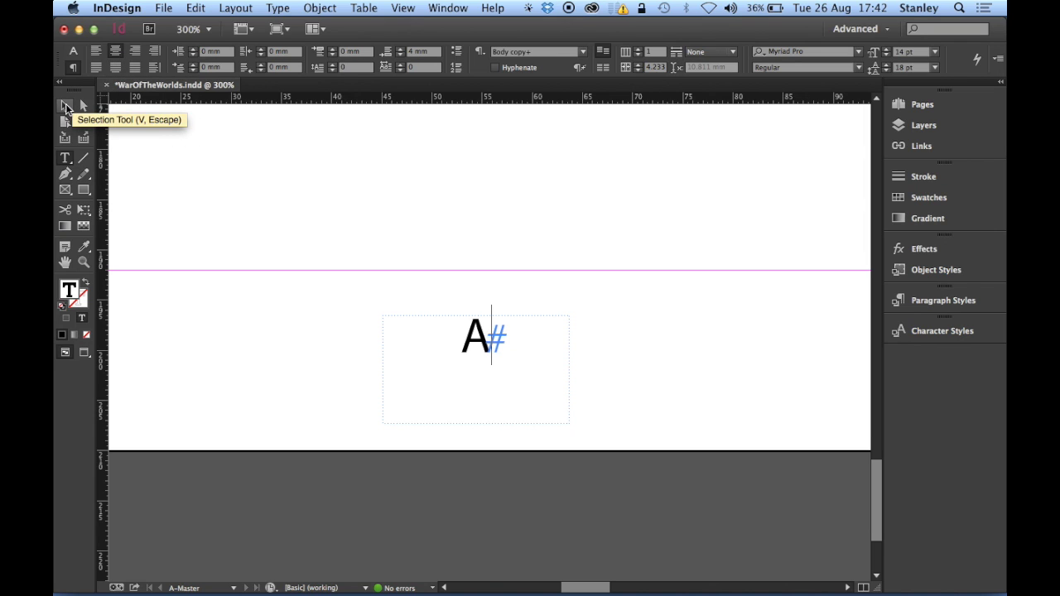
pyautogui.click(66, 106)
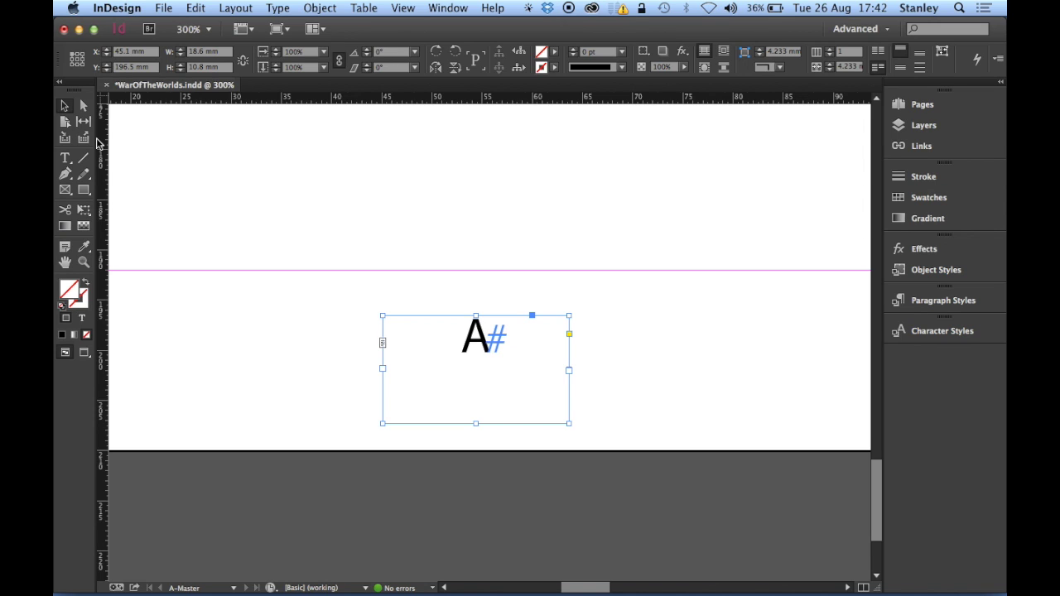
pyautogui.press('super+0')
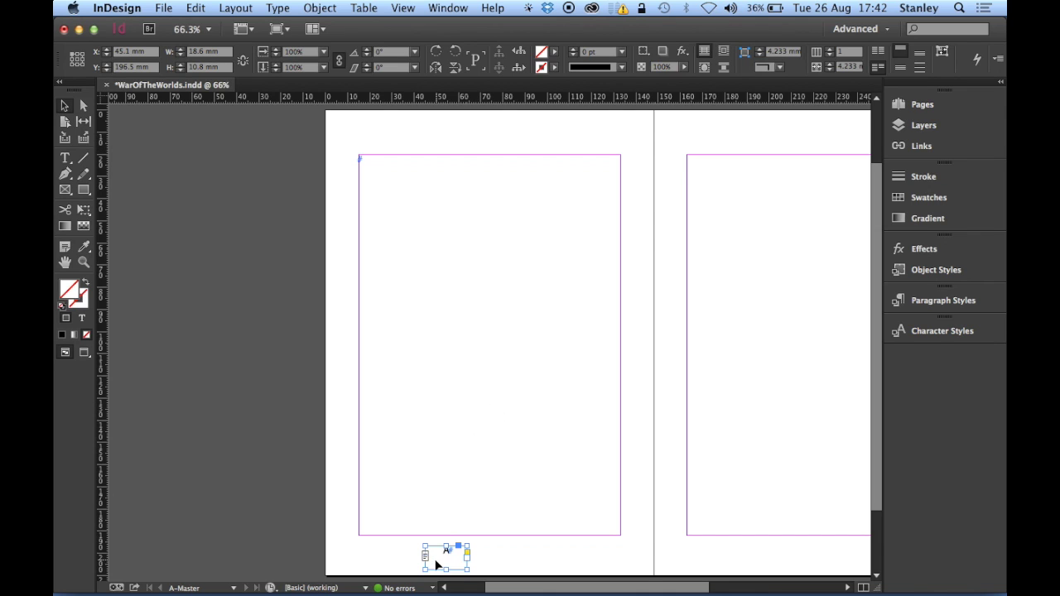
# Step: Move the page-number frame centred under the left master page, at X 64.7 mm, Y 194.5 mm
pyautogui.moveTo(441, 557); pyautogui.dragTo(492, 557)
pyautogui.moveTo(637, 473); pyautogui.dragTo(464, 497)
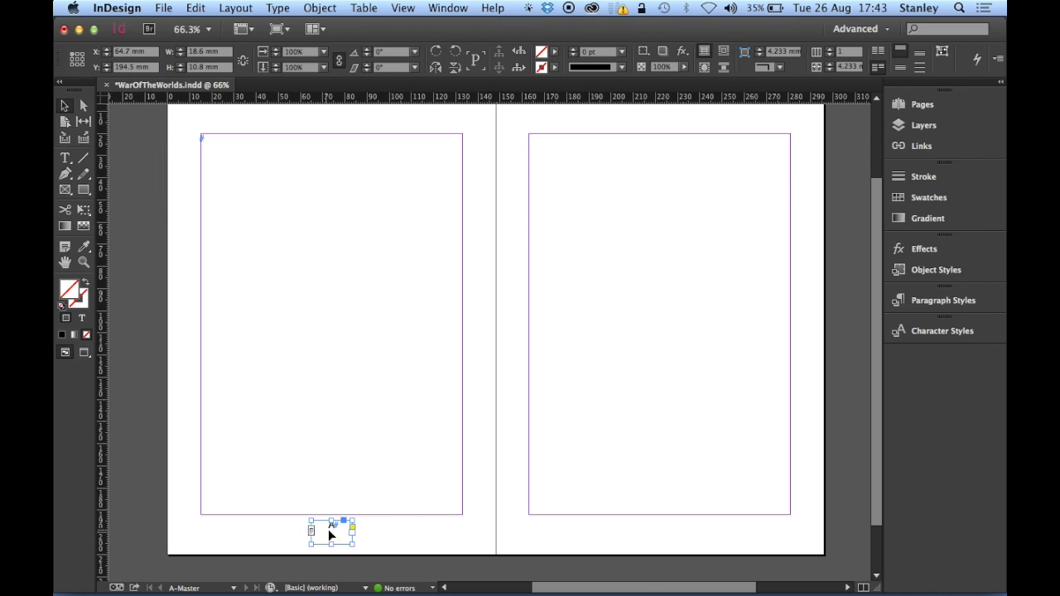
# Step: Option-drag a copy of the page-number frame centred beneath the right master page
pyautogui.moveTo(328, 530); pyautogui.dragTo(655, 542)
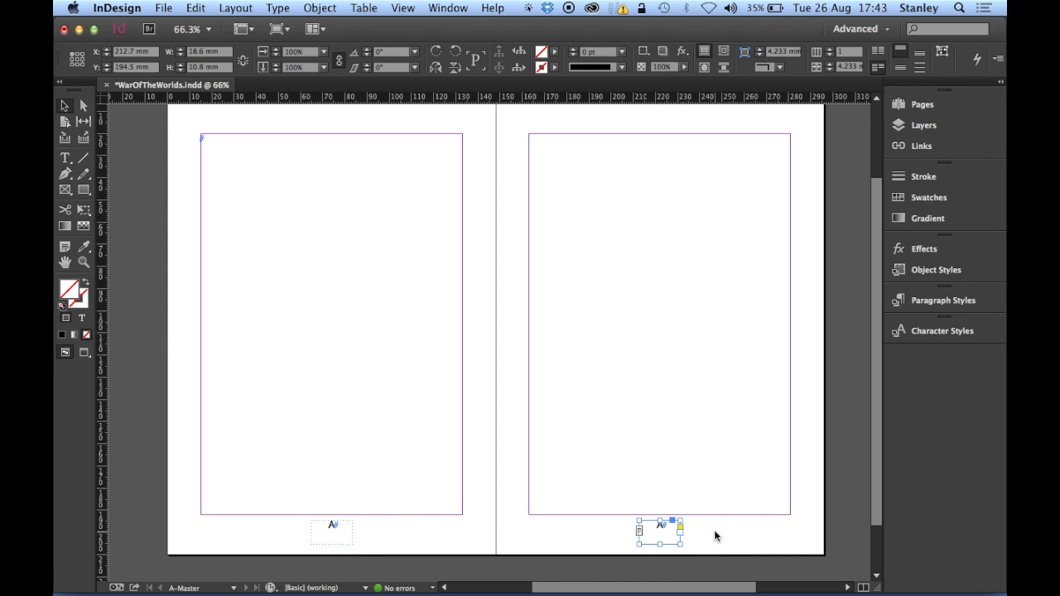
pyautogui.click(651, 548)
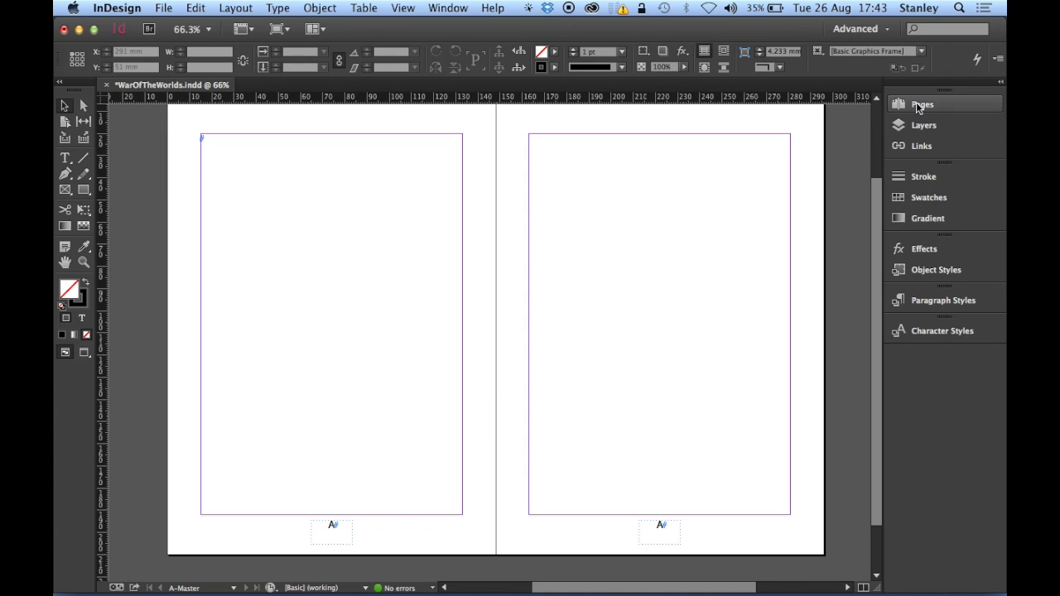
pyautogui.click(922, 106)
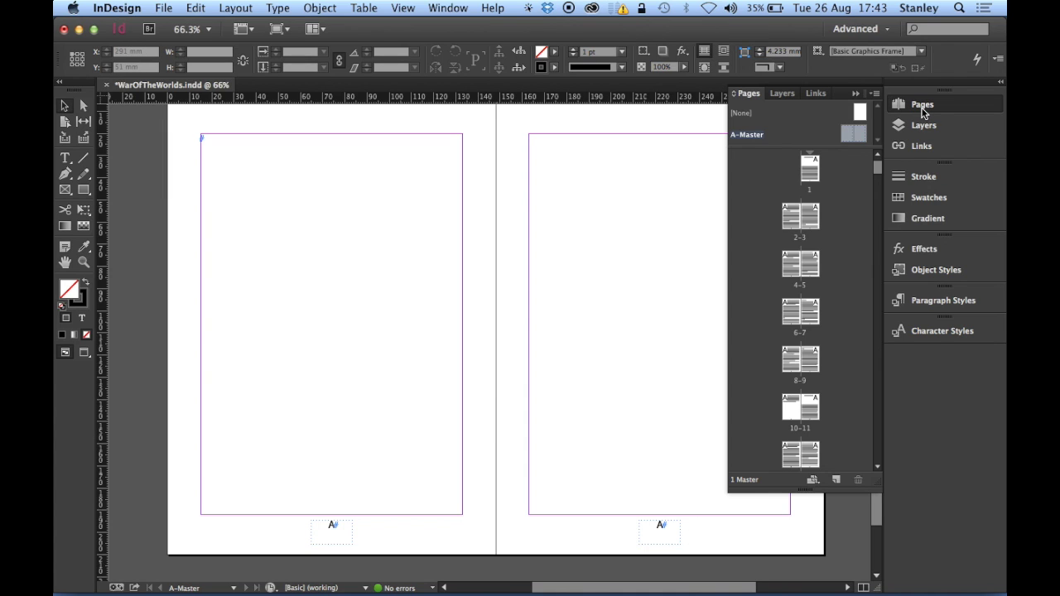
# Step: View spreads 4–5 and 16–17 to confirm automatic page numbers like 16 and 17
pyautogui.doubleClick(801, 288)
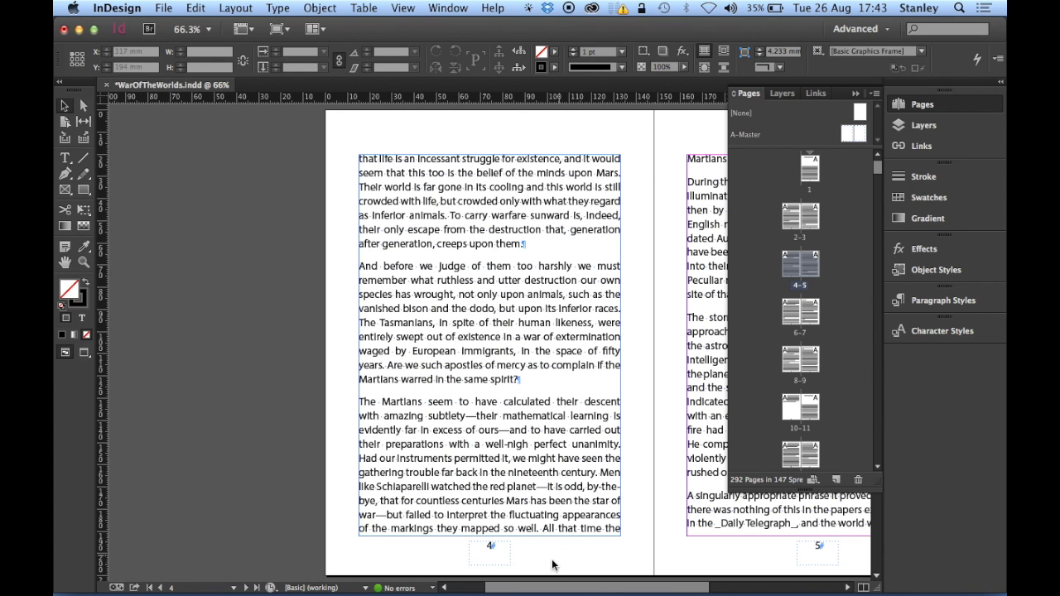
pyautogui.moveTo(662, 510); pyautogui.dragTo(502, 489)
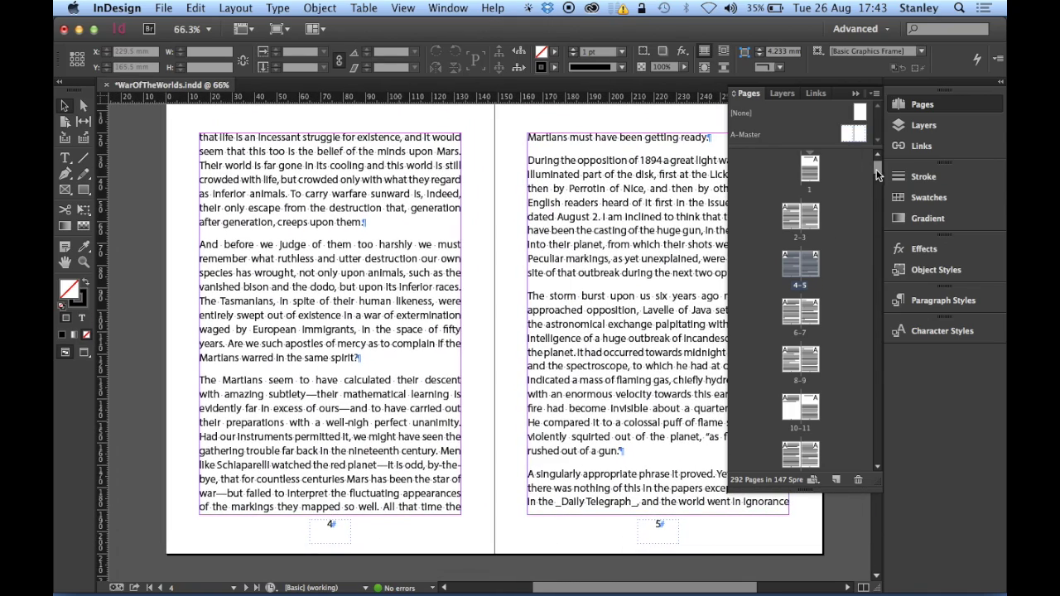
pyautogui.moveTo(878, 169); pyautogui.dragTo(879, 186)
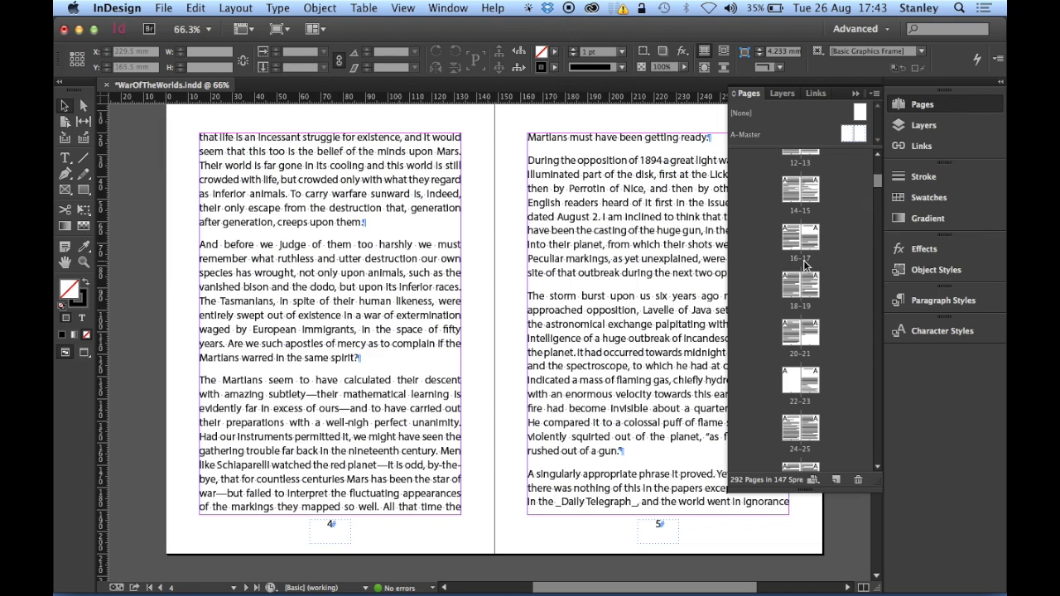
pyautogui.doubleClick(801, 261)
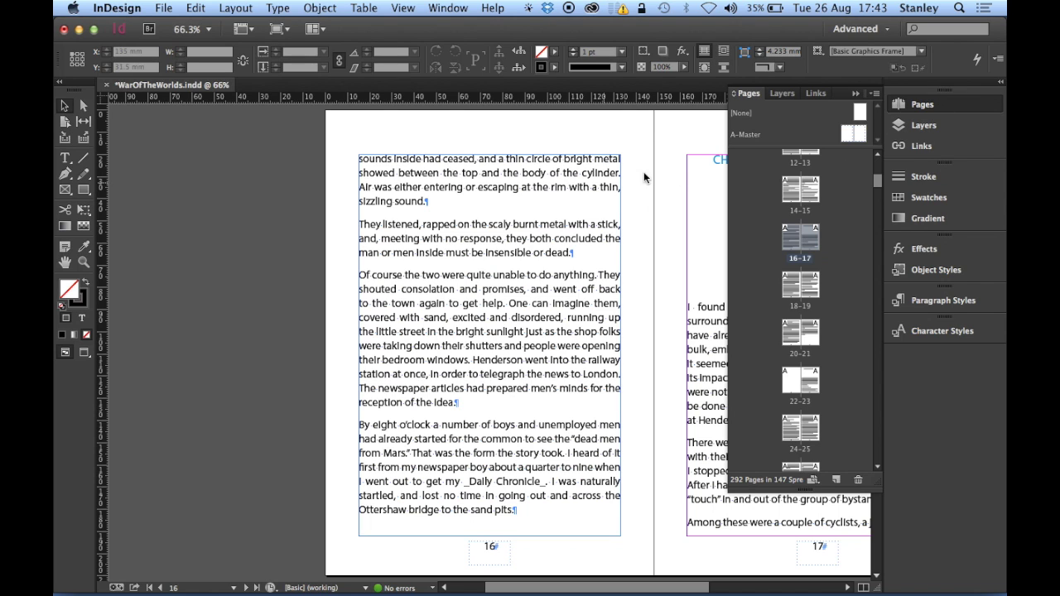
pyautogui.click(938, 104)
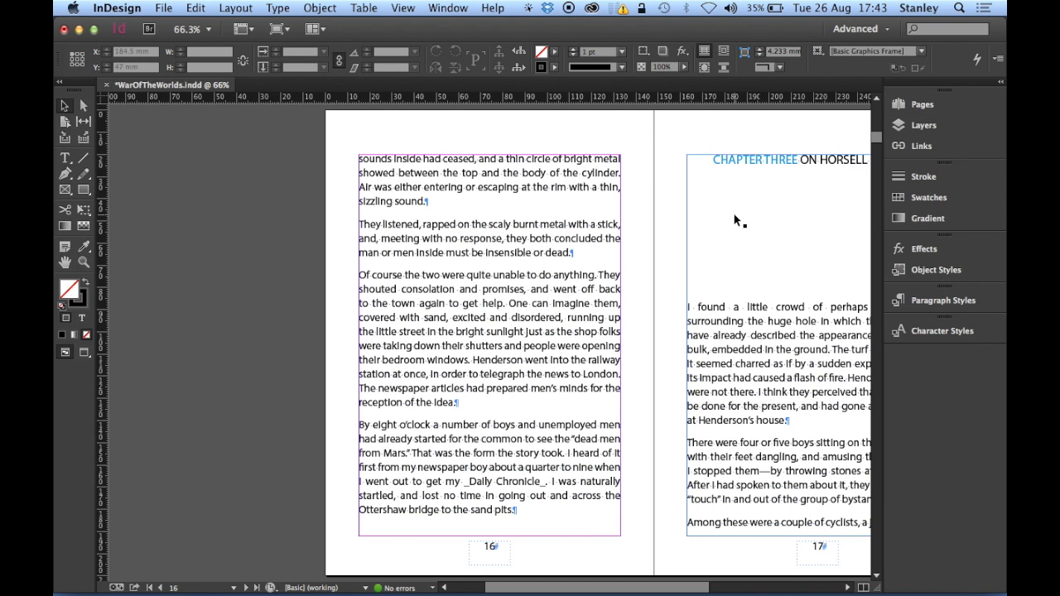
pyautogui.hscroll(5, 676, 260)
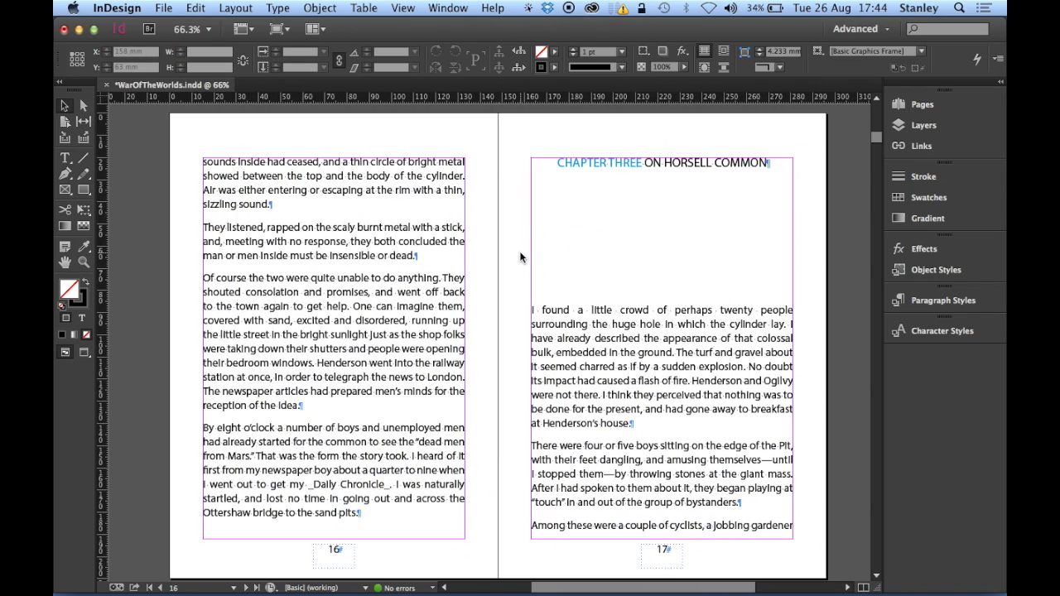
pyautogui.press('super+j')
# Step: Go to page 1 and preview it to confirm its footer shows page number 1
pyautogui.write('1')
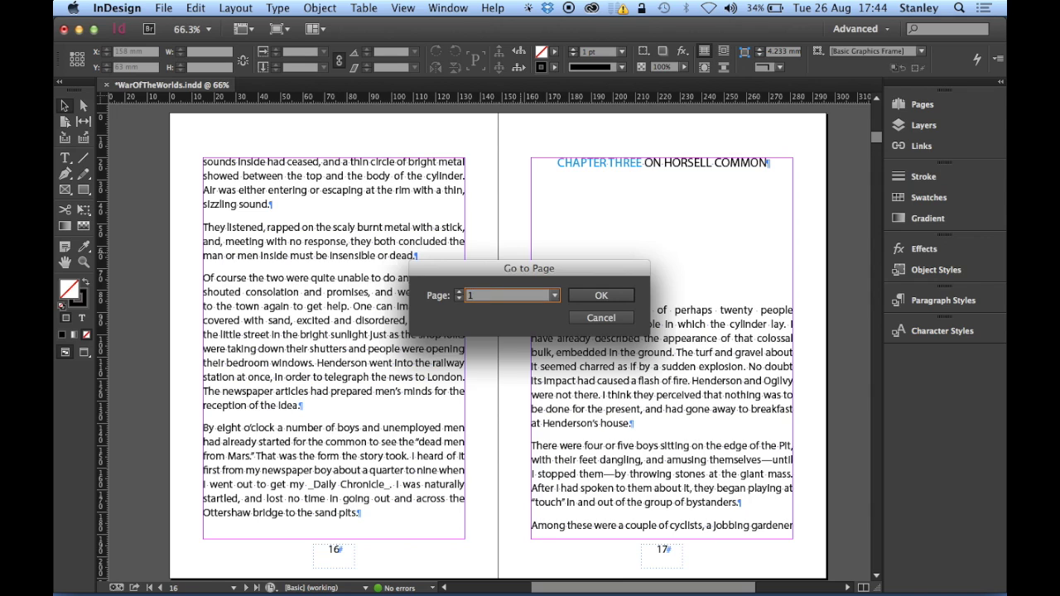
pyautogui.press('Return')
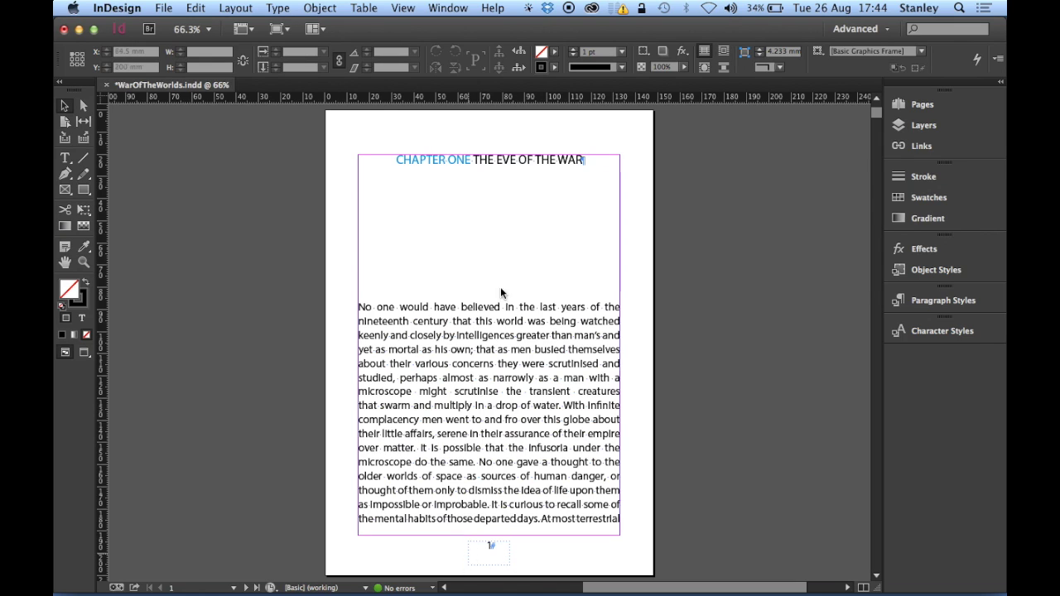
pyautogui.press('w')
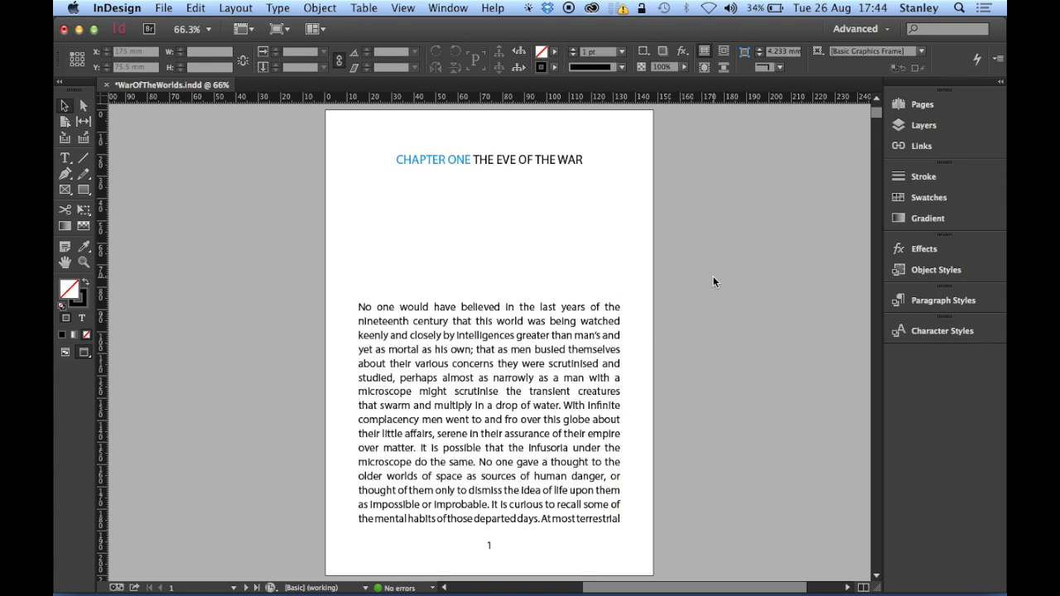
pyautogui.press('w')
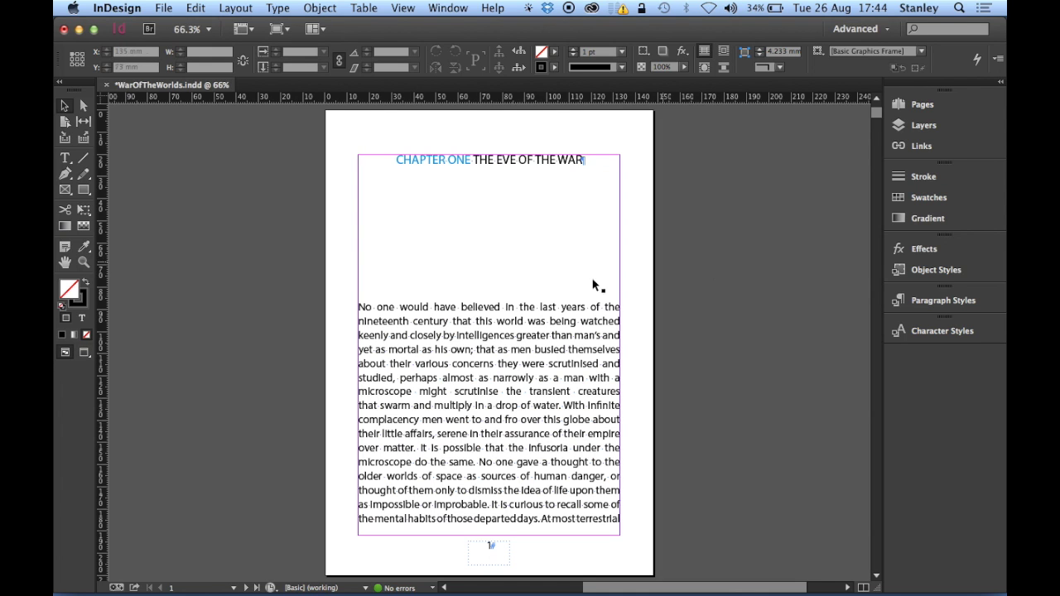
pyautogui.hscroll(-3, 420, 305)
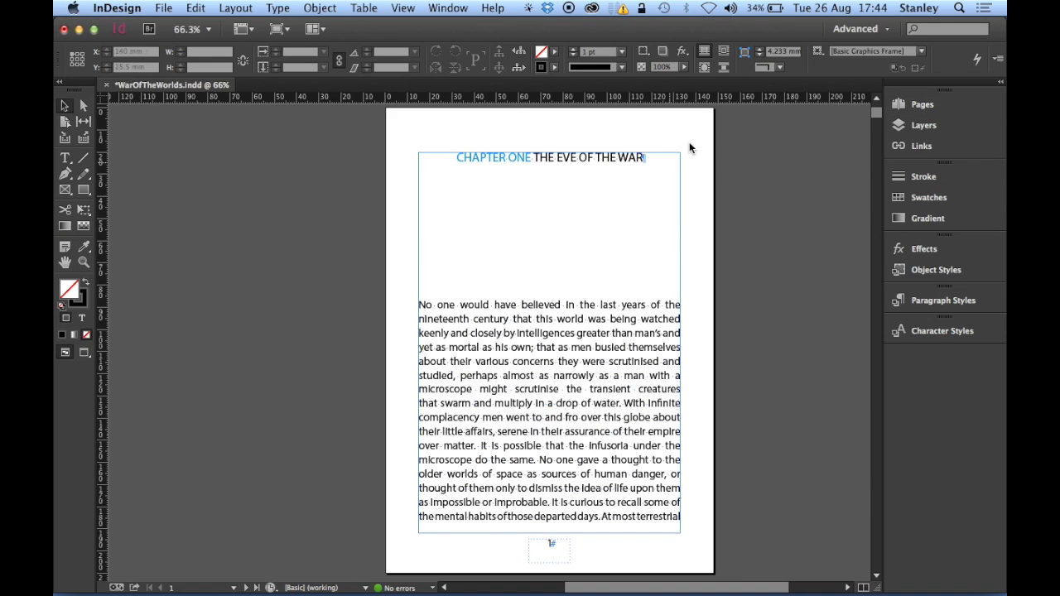
# Step: Open the A-Master spread for editing and pan so both master pages are visible
pyautogui.click(900, 106)
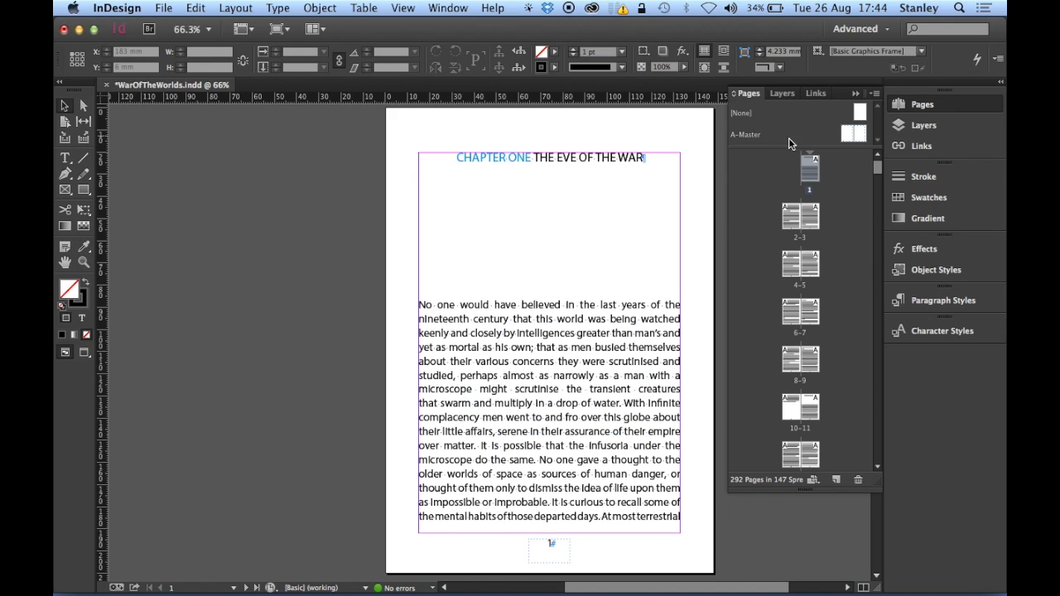
pyautogui.click(746, 141)
pyautogui.doubleClick(747, 138)
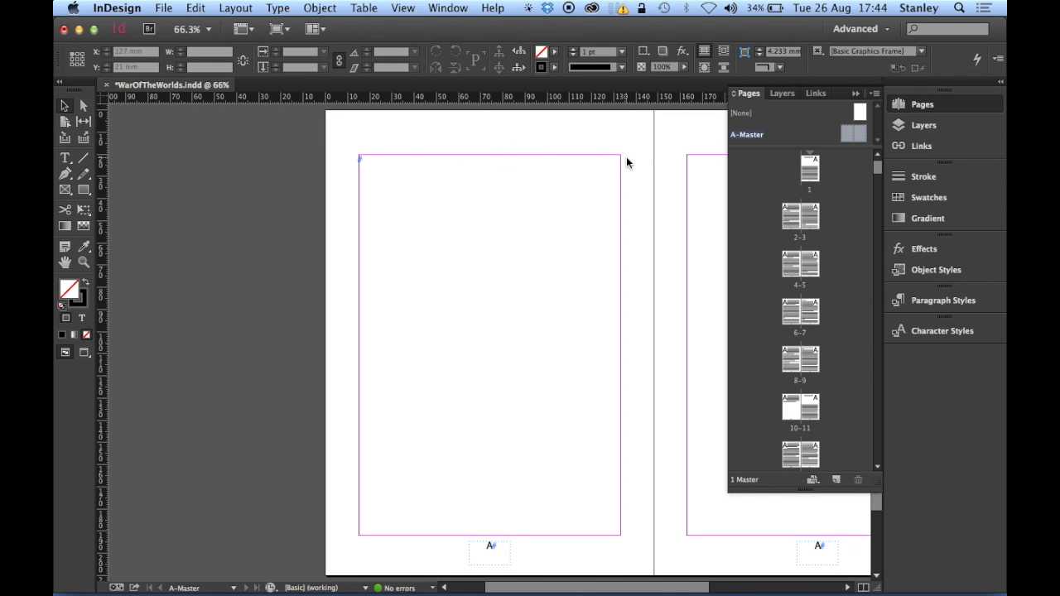
pyautogui.click(922, 110)
pyautogui.moveTo(662, 191); pyautogui.dragTo(500, 185)
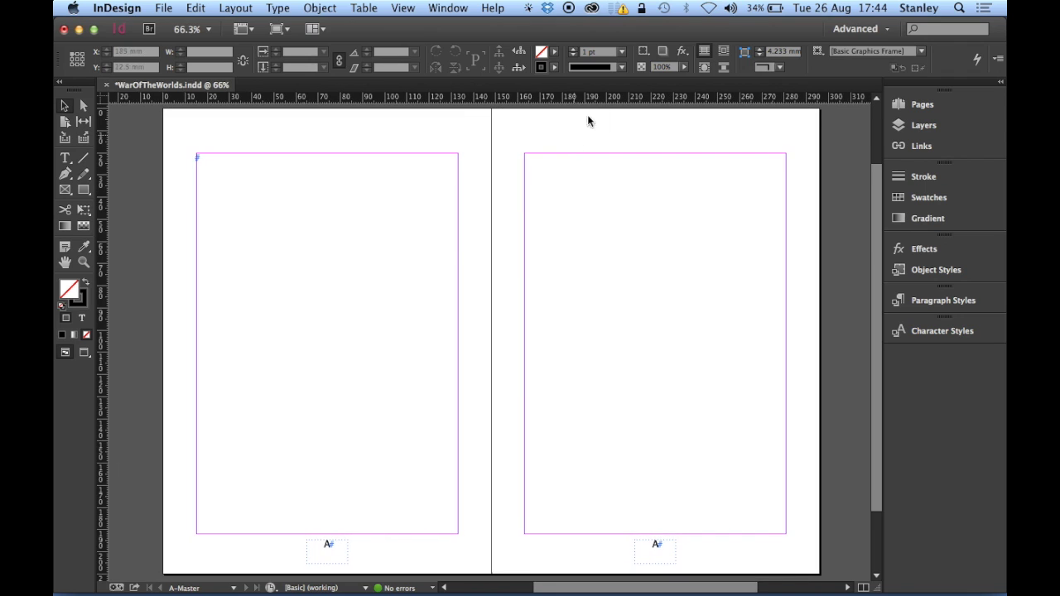
# Step: Draw a header text frame at the top of the left master page and paste the title and author
pyautogui.click(66, 161)
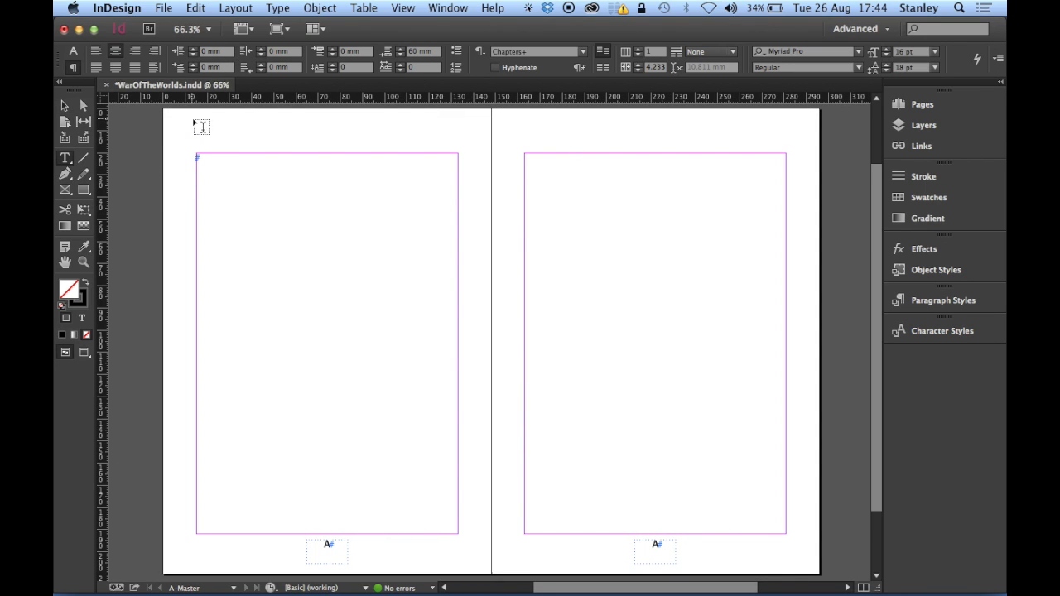
pyautogui.moveTo(196, 120); pyautogui.dragTo(461, 136)
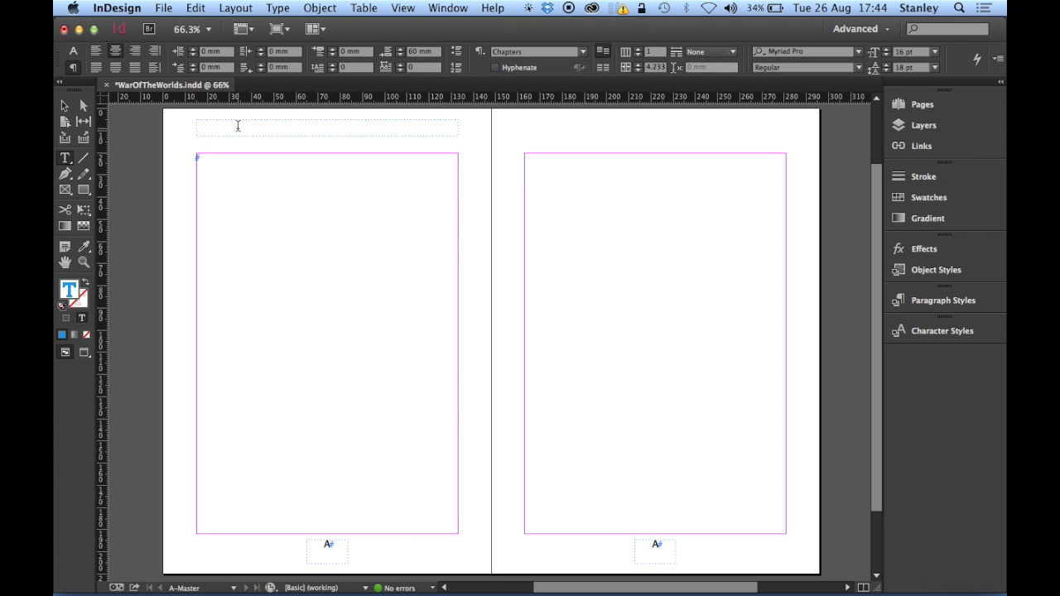
pyautogui.press('super+v')
# Step: Apply the Body copy paragraph style to the left-page header
pyautogui.click(936, 301)
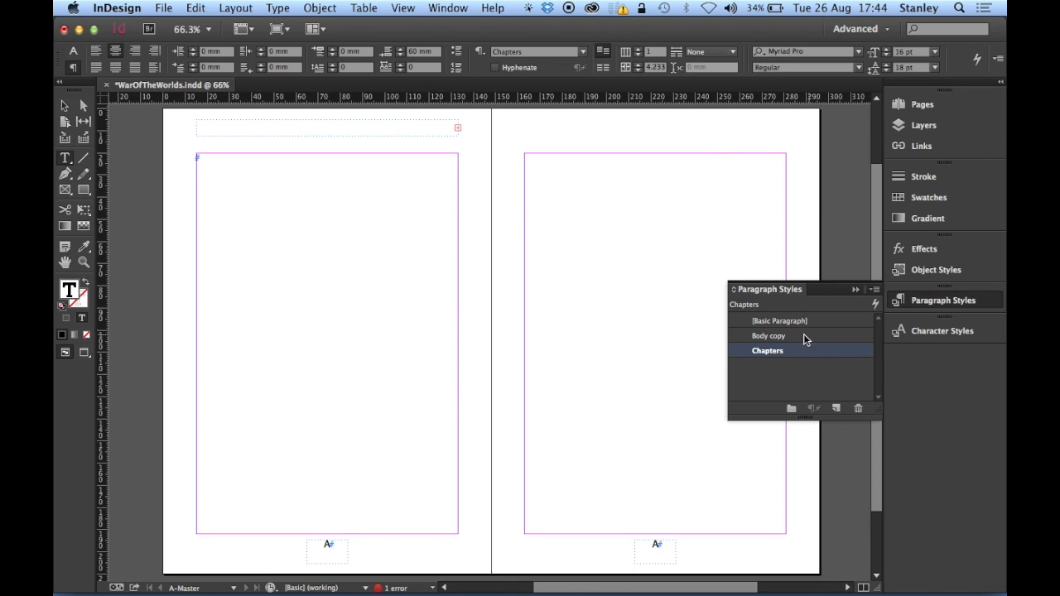
pyautogui.click(819, 335)
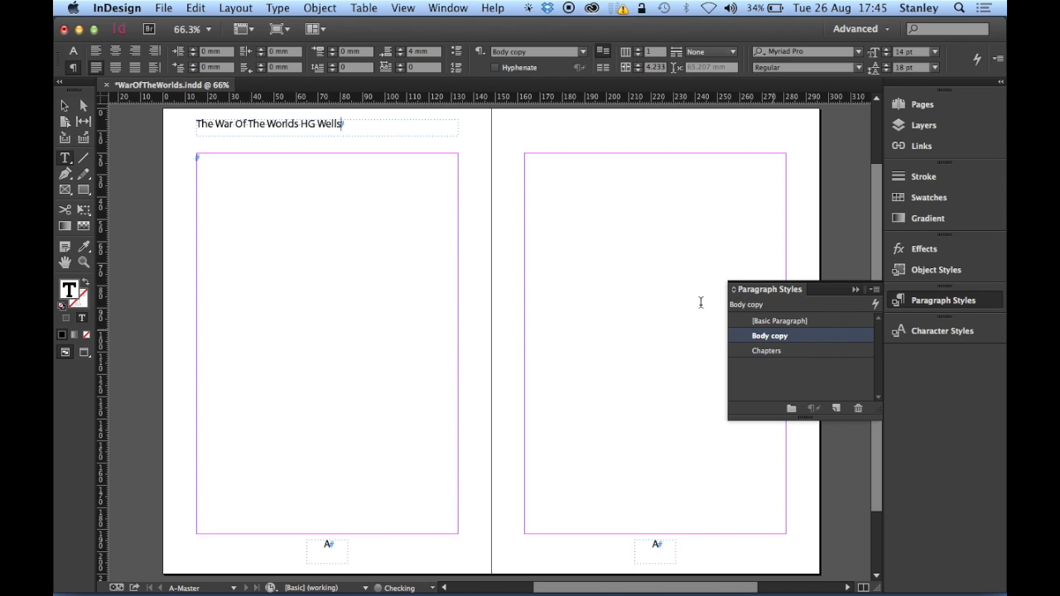
pyautogui.click(941, 308)
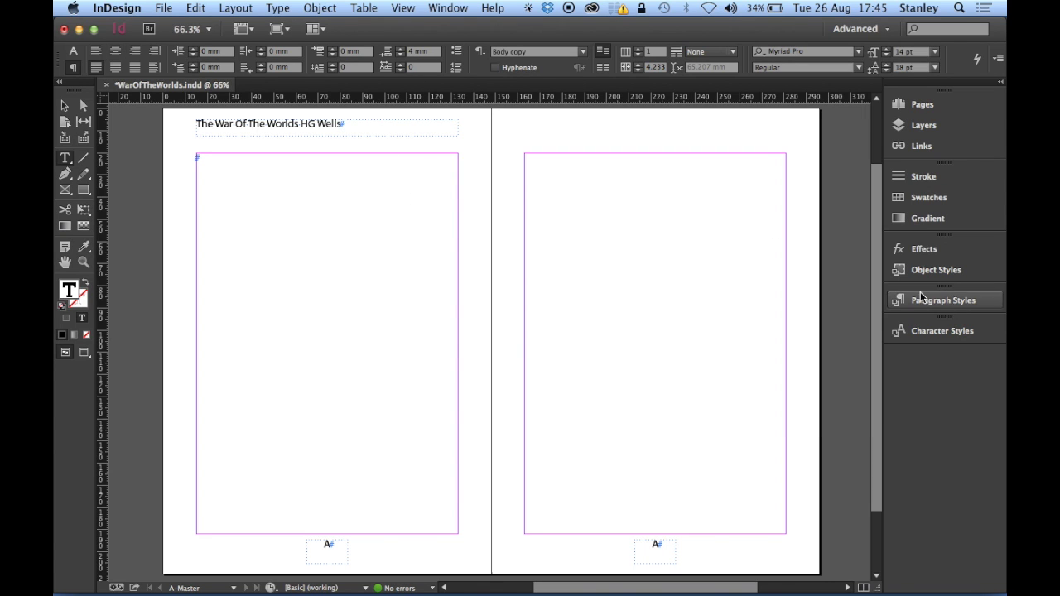
# Step: Push HG Wells to the right edge with a right indent tab, then Alt-drag the header to the right page
pyautogui.moveTo(301, 125); pyautogui.dragTo(343, 125)
pyautogui.click(300, 125)
pyautogui.hotkey('shift', 'Tab')
pyautogui.press('Tab')
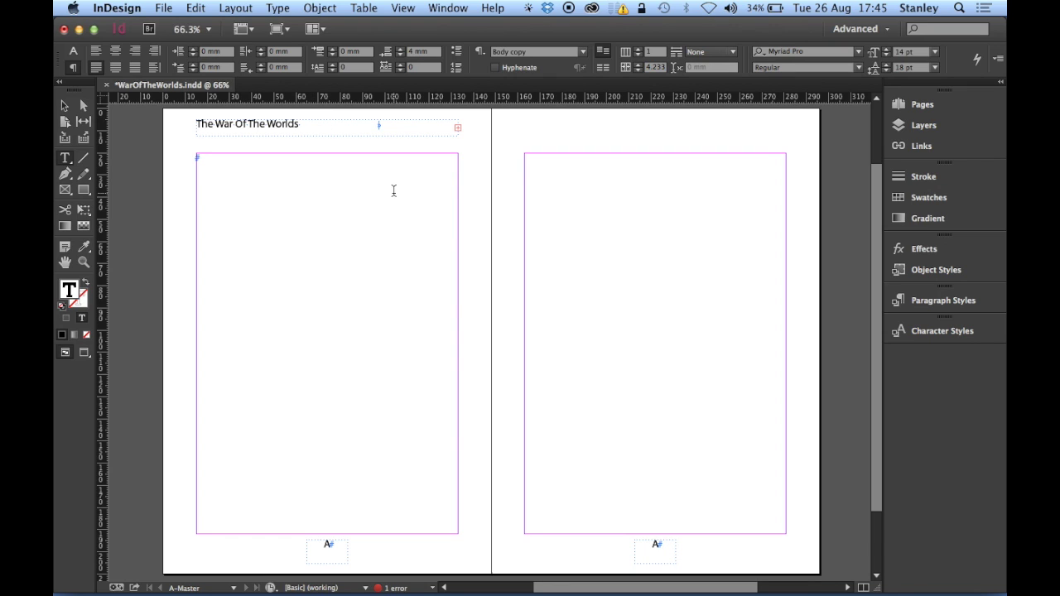
pyautogui.press('BackSpace')
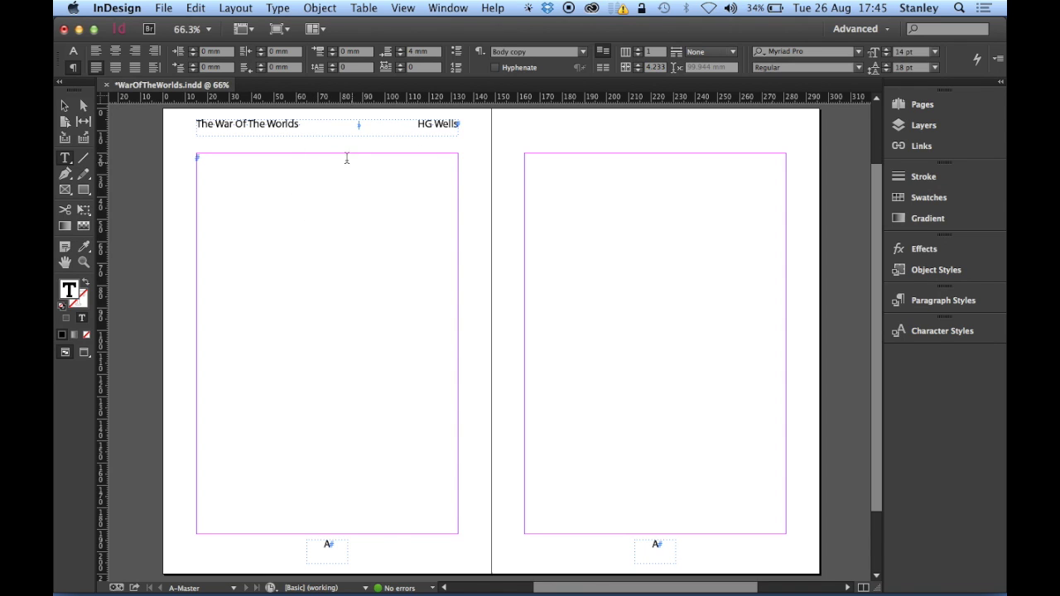
pyautogui.press('Escape')
pyautogui.moveTo(337, 130); pyautogui.dragTo(610, 132)
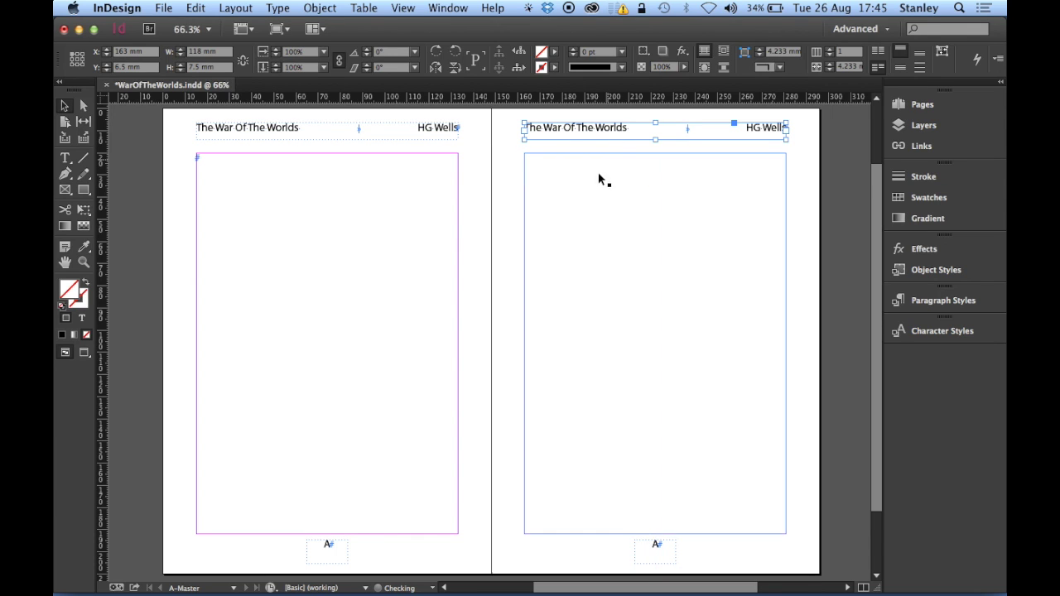
# Step: Check the copied header on spread 2–3, then return to the A-Master spread
pyautogui.click(508, 187)
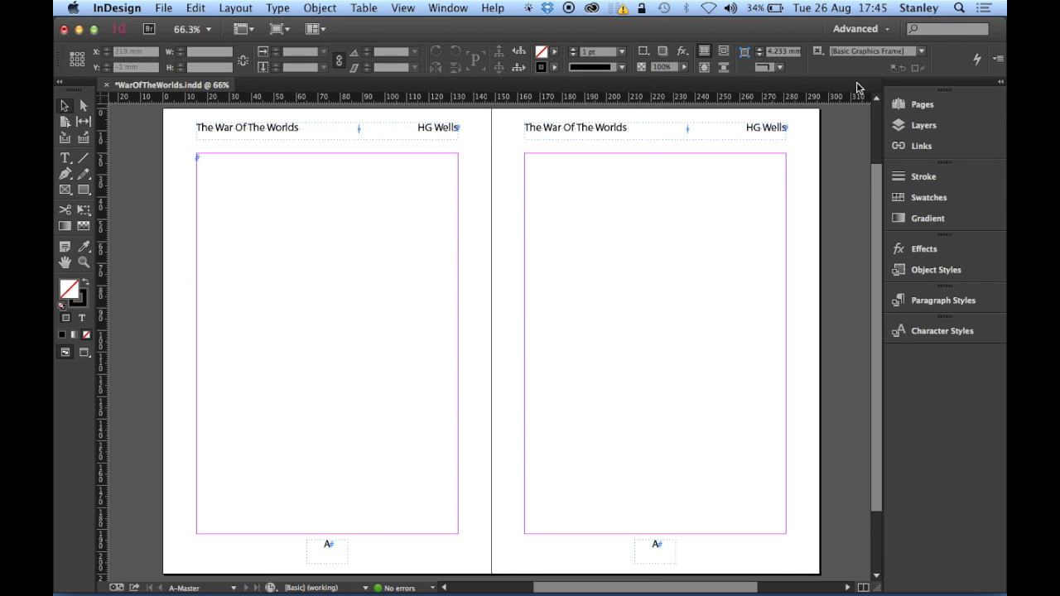
pyautogui.click(939, 107)
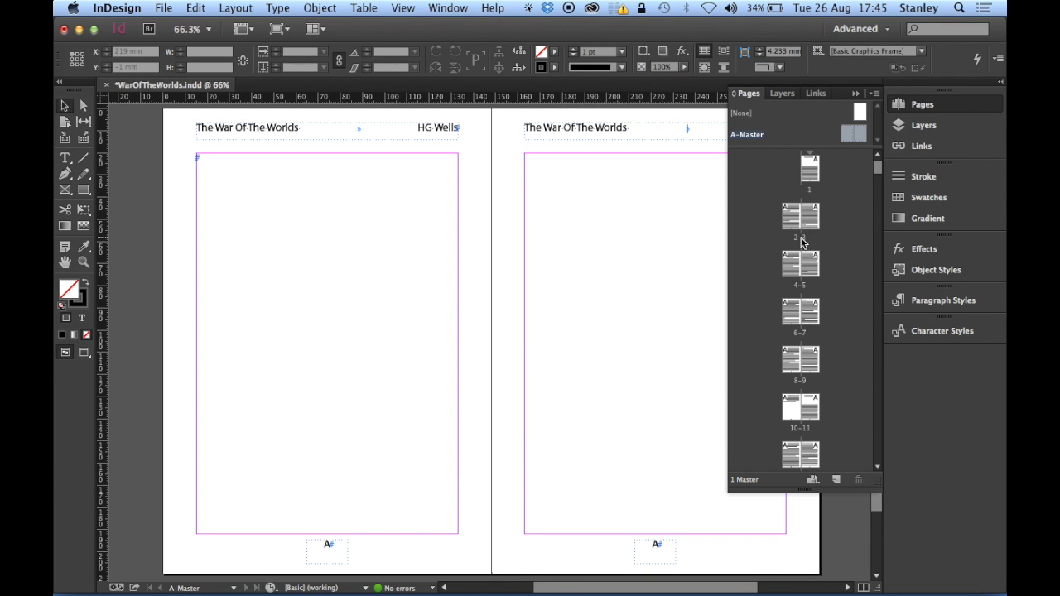
pyautogui.doubleClick(799, 235)
pyautogui.moveTo(527, 265); pyautogui.dragTo(388, 258)
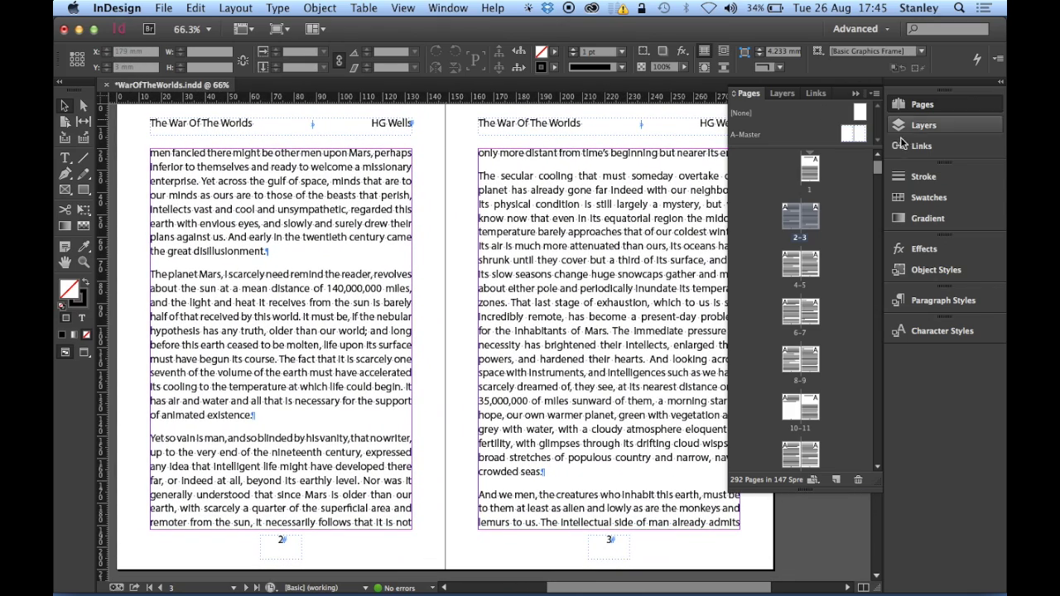
pyautogui.click(750, 139)
pyautogui.doubleClick(750, 139)
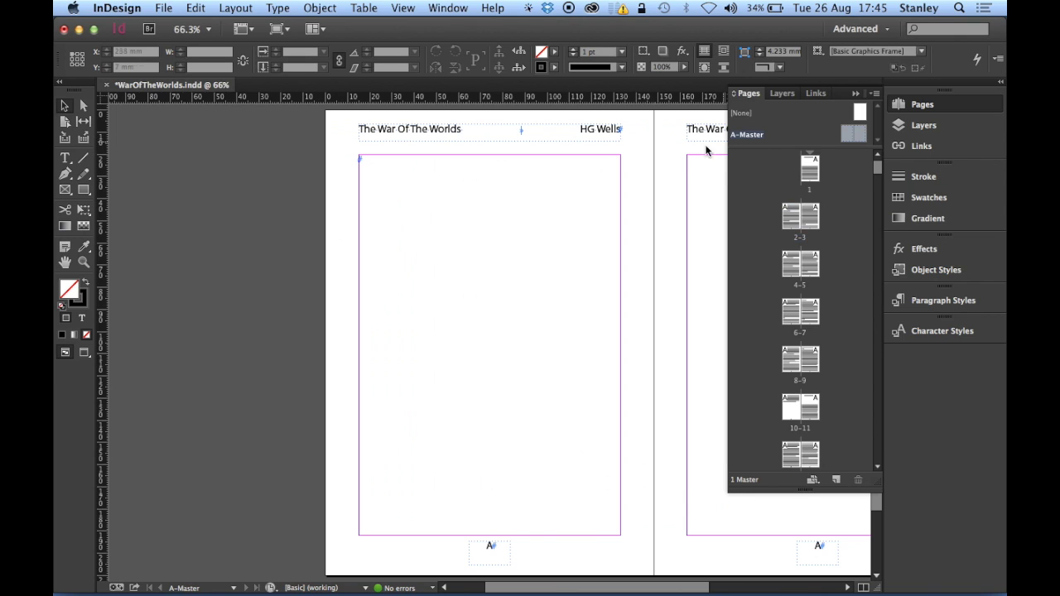
pyautogui.press('t')
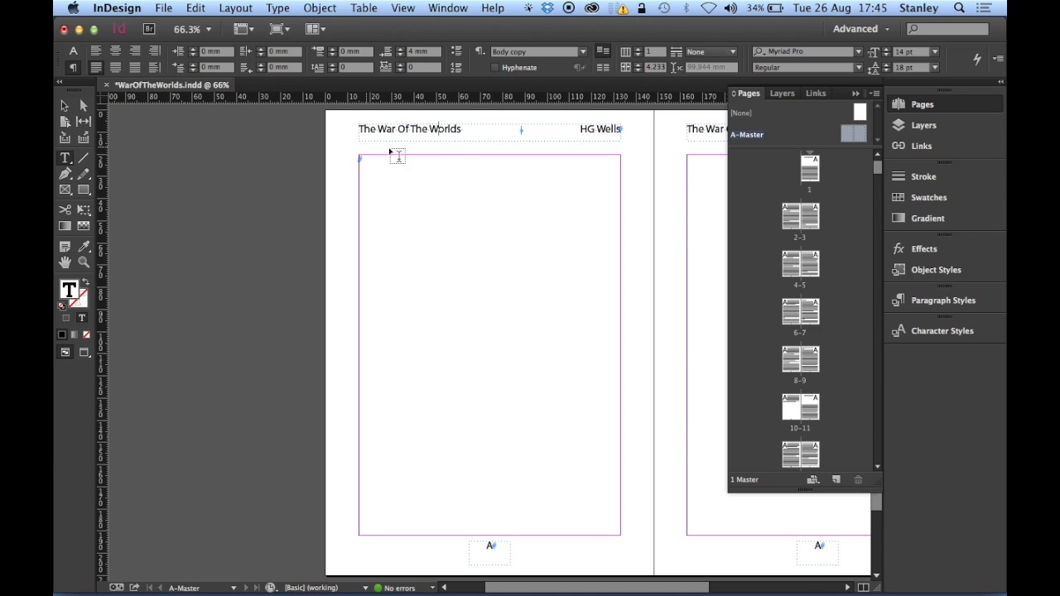
# Step: Create a 'Header' paragraph style based on Body copy, 12 pt, coloured C=100 M=0 Y=0 K=0 cyan
pyautogui.click(933, 303)
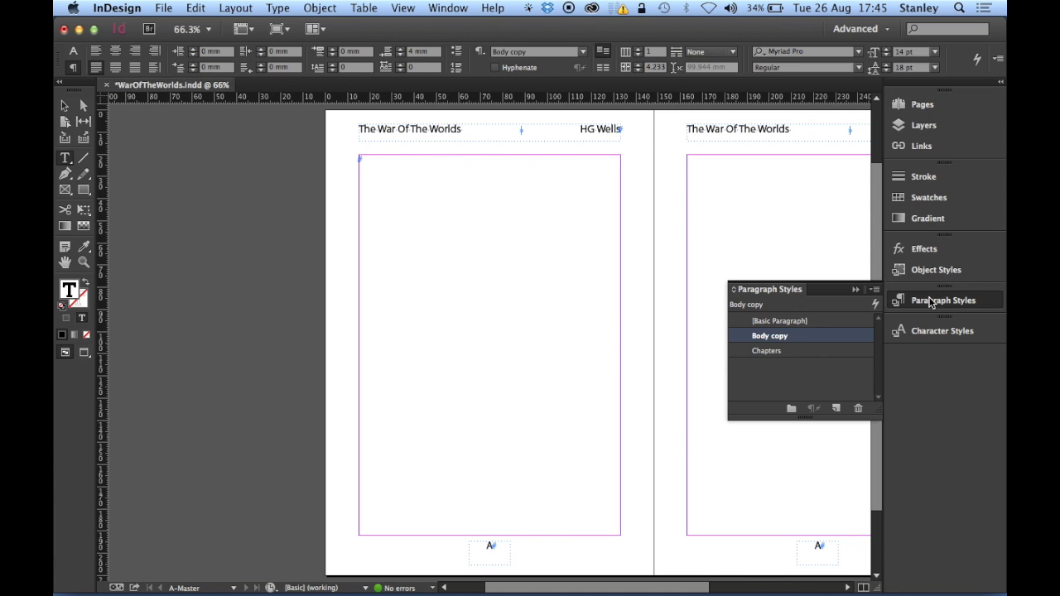
pyautogui.click(876, 295)
pyautogui.click(714, 244)
pyautogui.moveTo(613, 92); pyautogui.dragTo(563, 169)
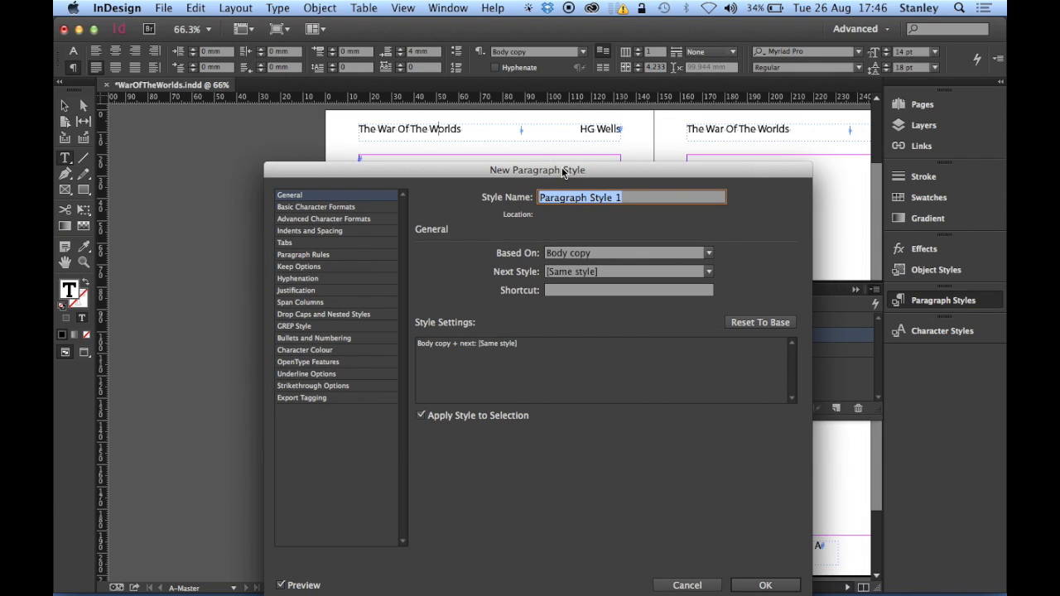
pyautogui.write('Header')
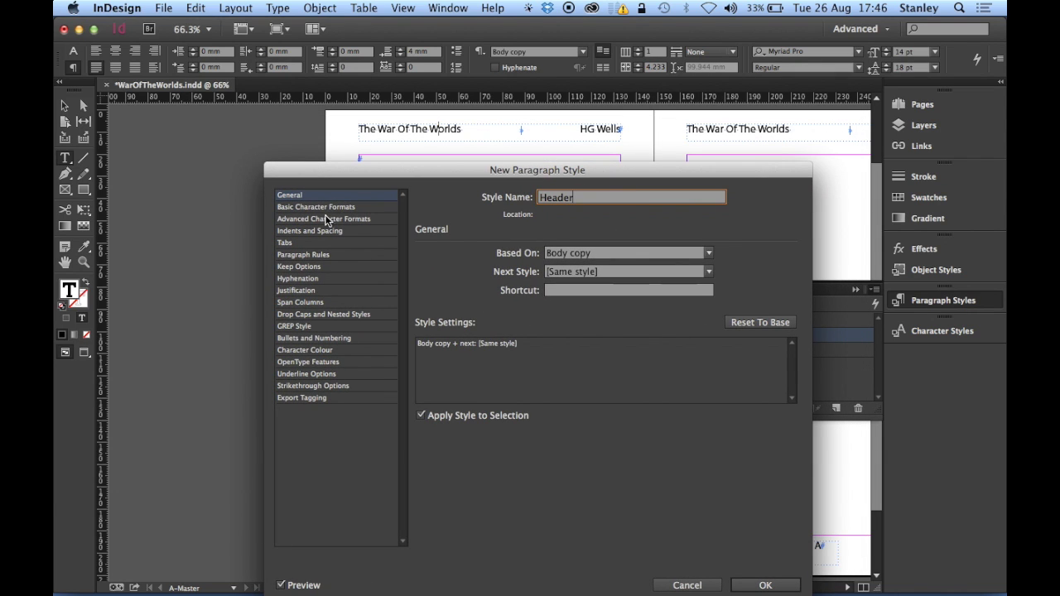
pyautogui.click(330, 208)
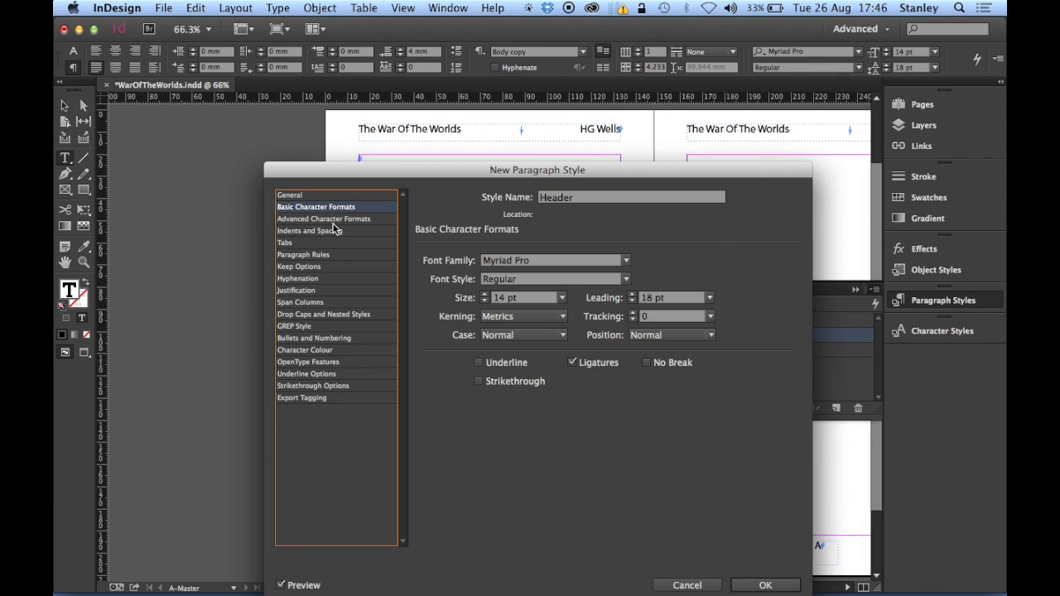
pyautogui.click(483, 302)
pyautogui.click(483, 301)
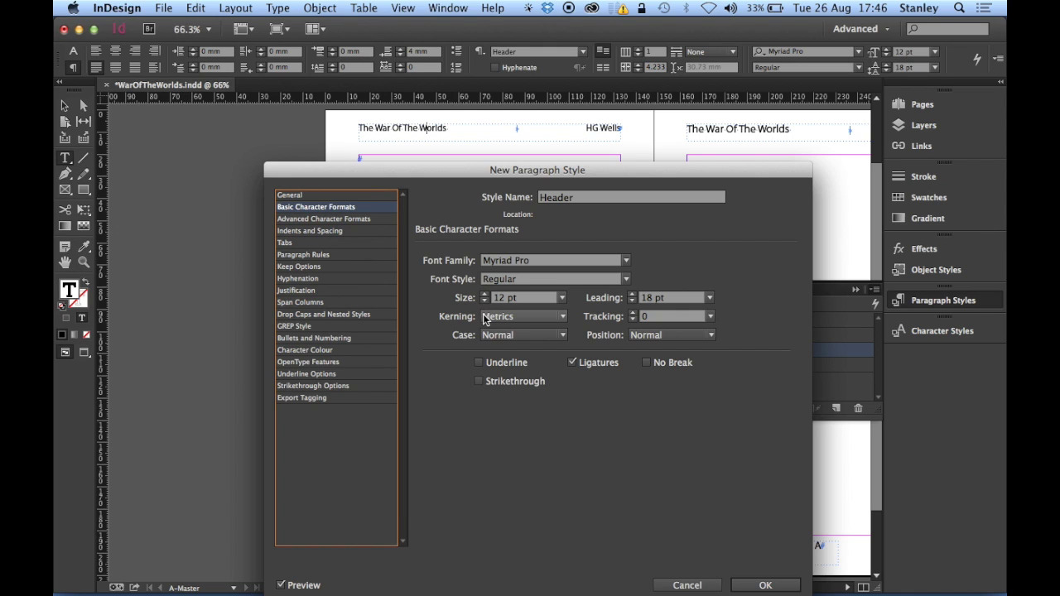
pyautogui.click(325, 351)
pyautogui.click(571, 320)
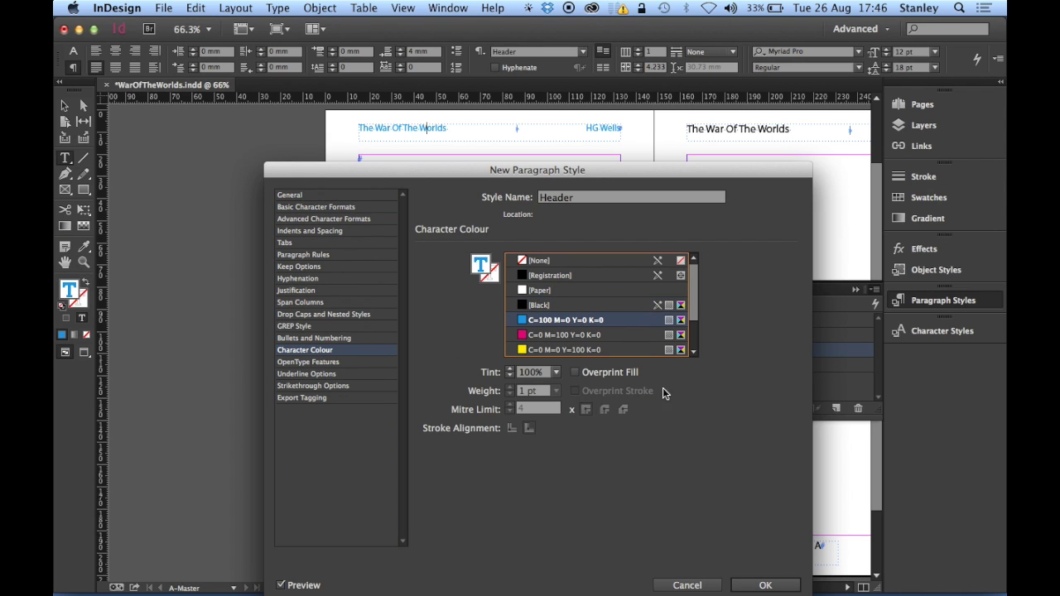
pyautogui.moveTo(508, 170); pyautogui.dragTo(480, 165)
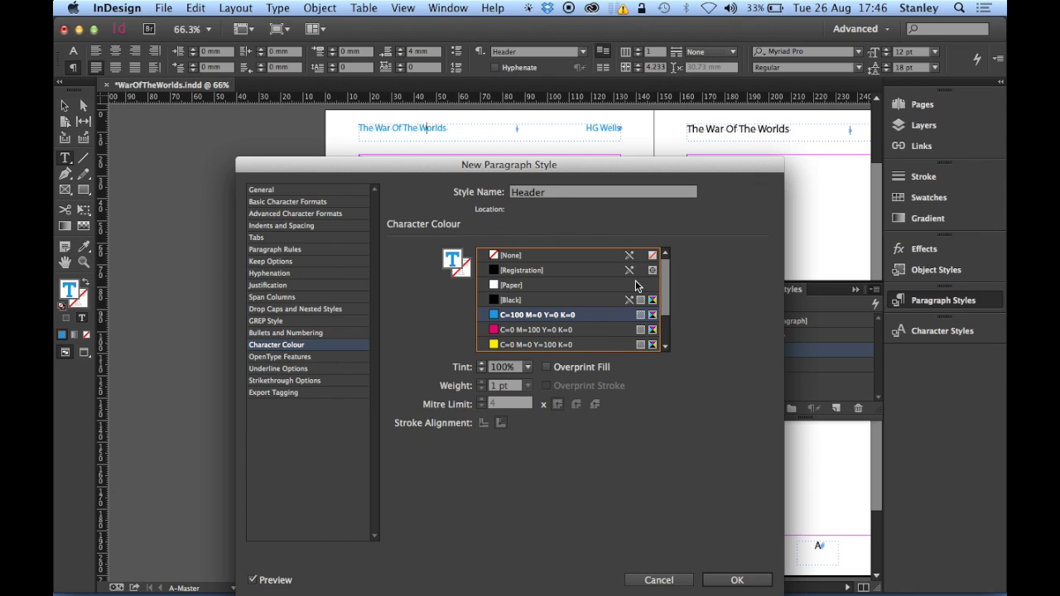
pyautogui.click(736, 580)
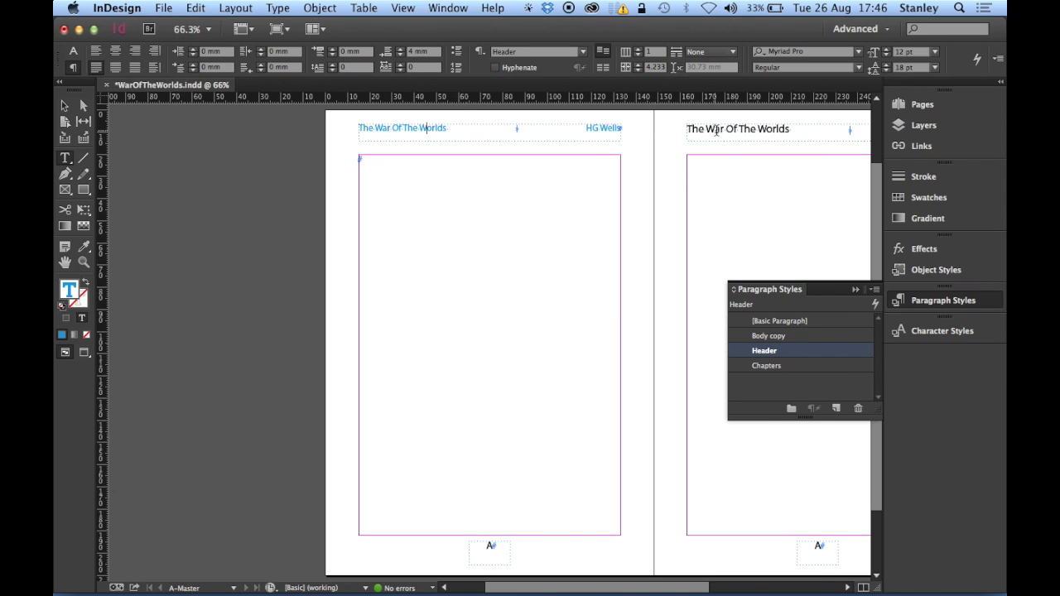
# Step: Apply the Header paragraph style to the right master page's header
pyautogui.click(716, 129)
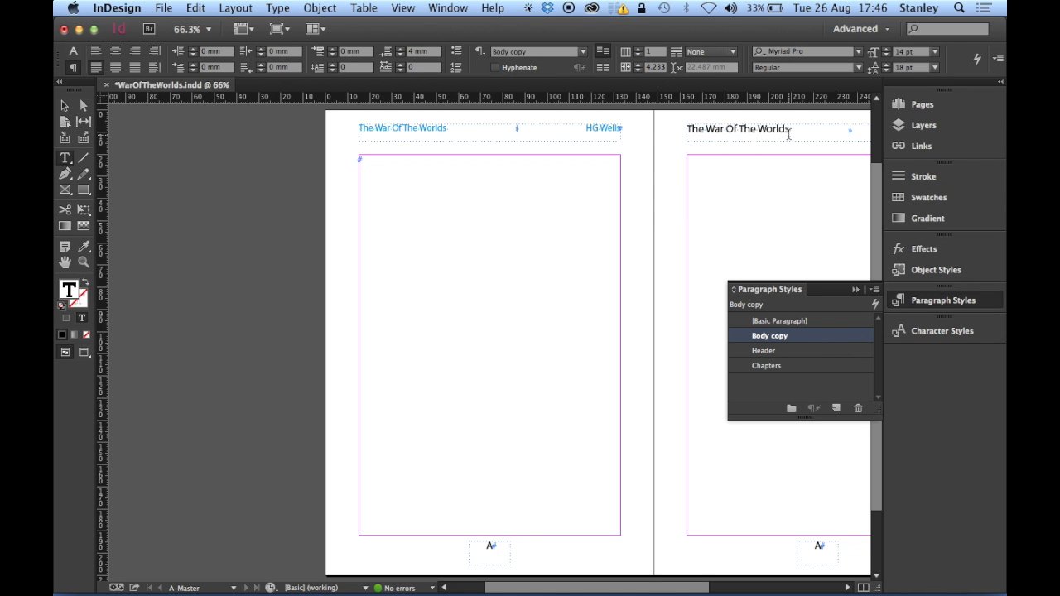
pyautogui.click(822, 353)
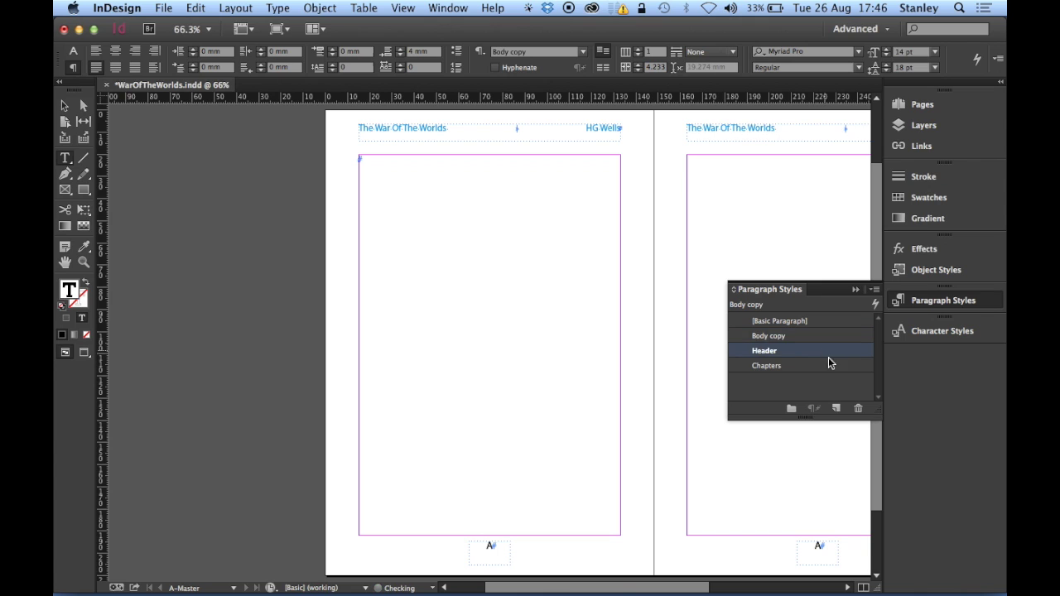
pyautogui.click(958, 312)
# Step: Go to spread 2–3 and preview the cyan headers without guides or frame edges
pyautogui.click(915, 105)
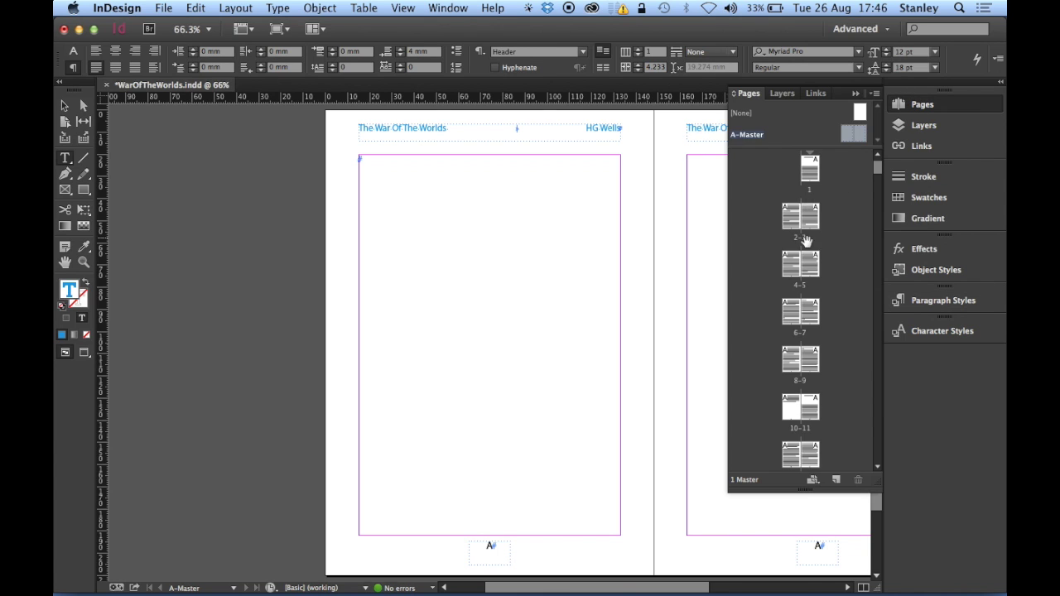
pyautogui.click(805, 237)
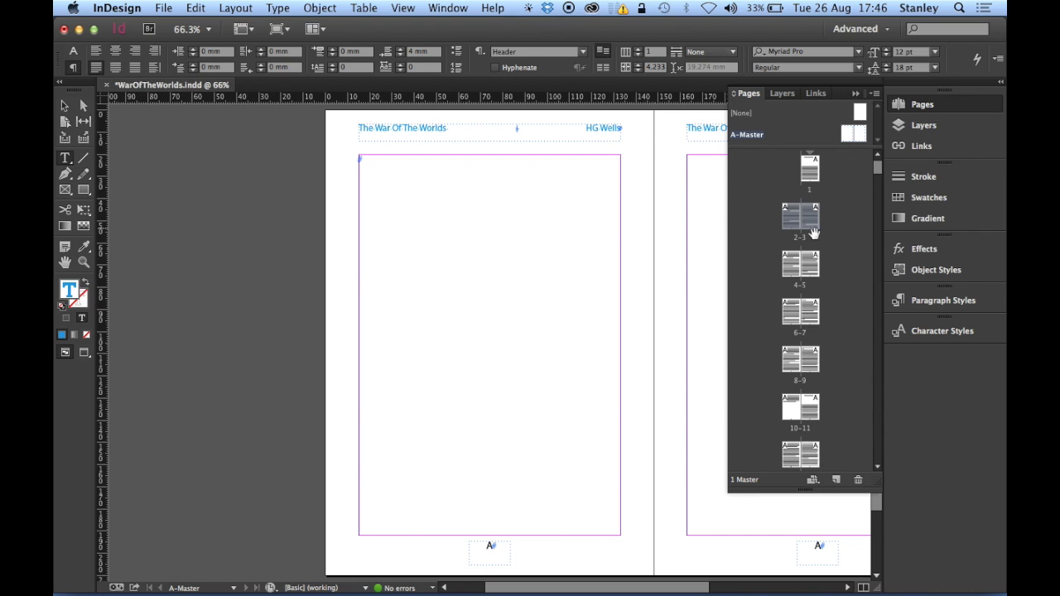
pyautogui.doubleClick(814, 234)
pyautogui.click(909, 113)
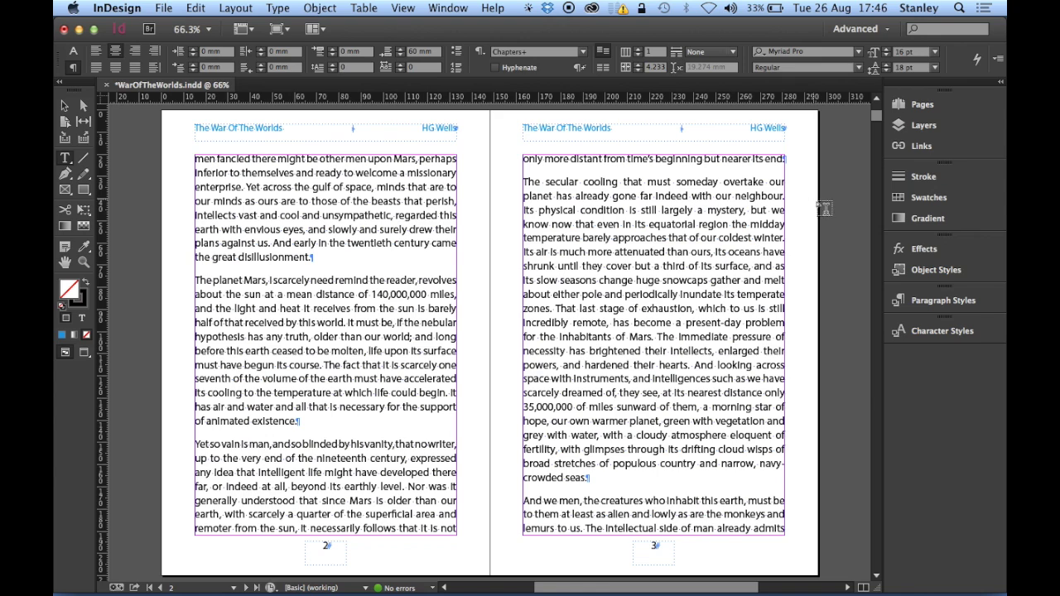
pyautogui.press('v')
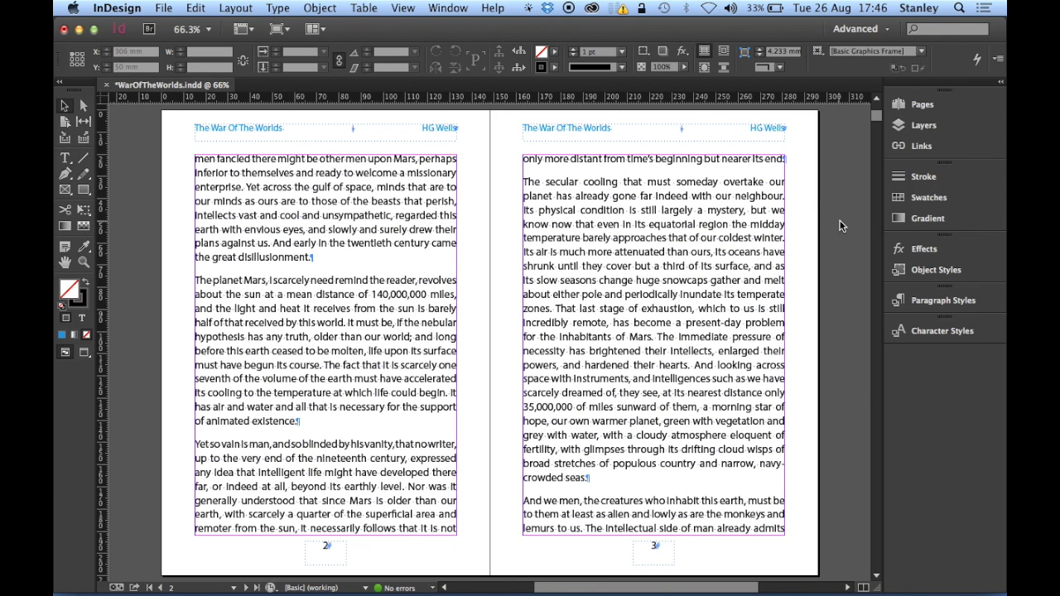
pyautogui.press('w')
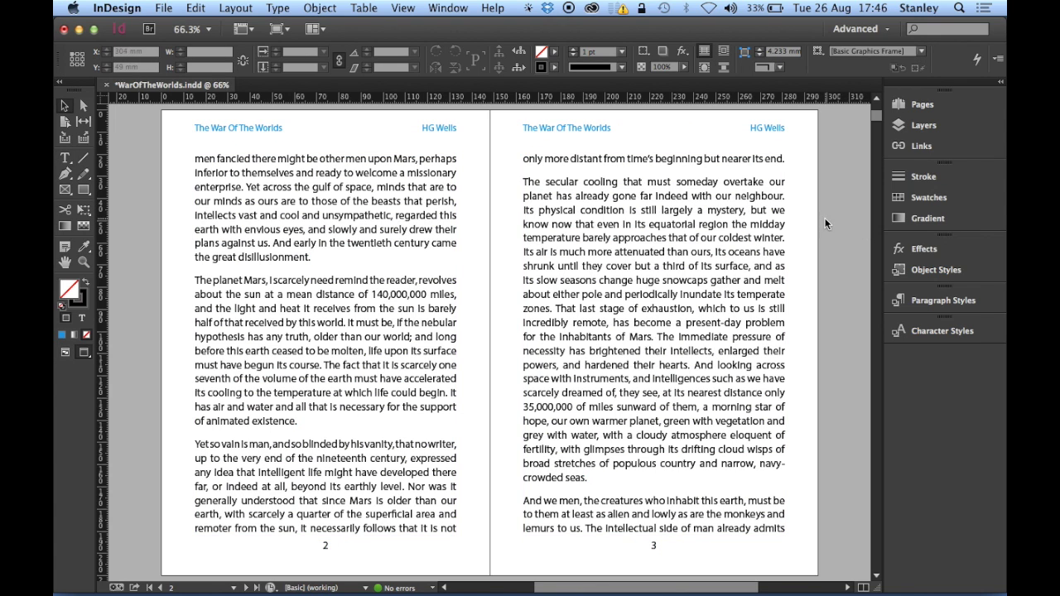
pyautogui.press('w')
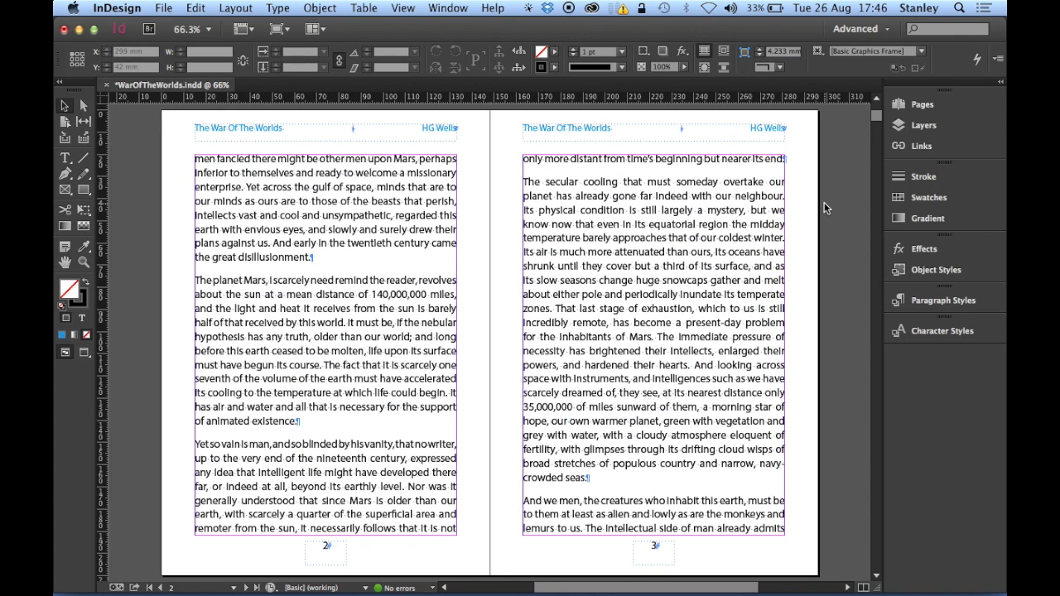